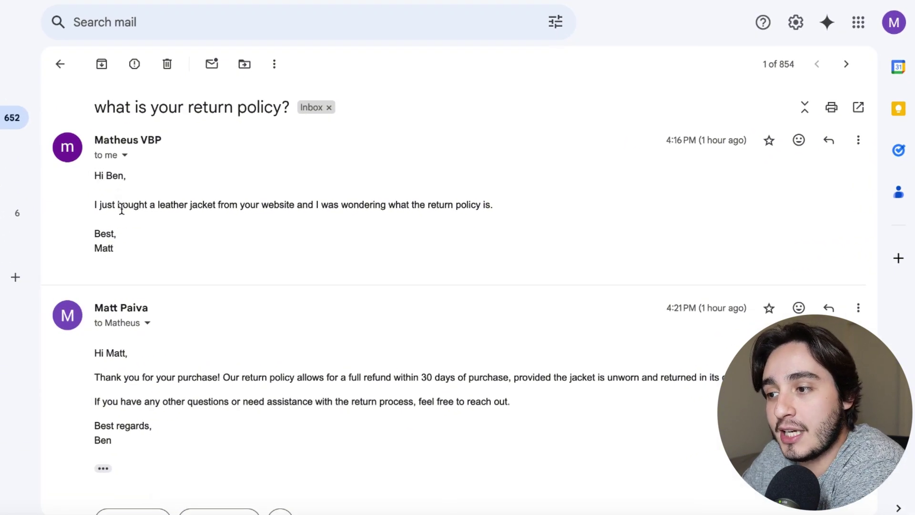
- Start forwarding the return-policy reply from the bottom of the Gmail thread
scroll(150, 215, "down", 2)
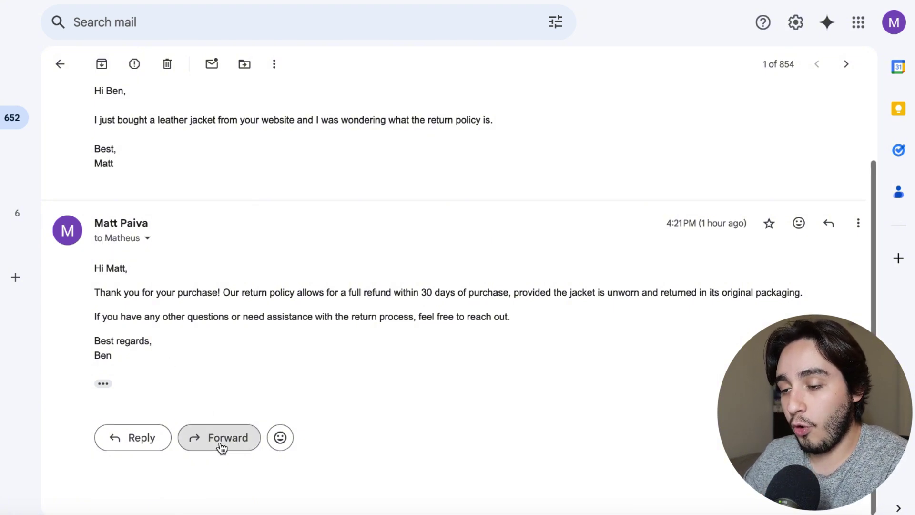
scroll(221, 429, "up", 1)
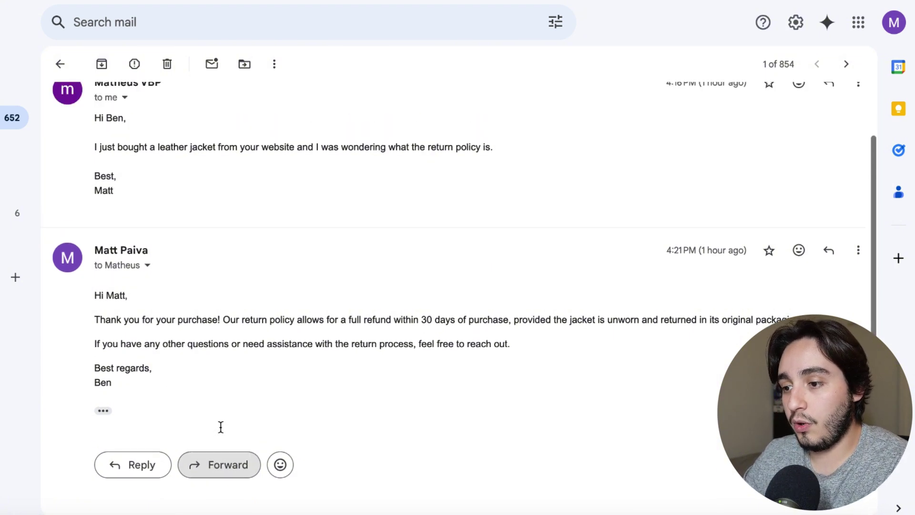
left_click(219, 487)
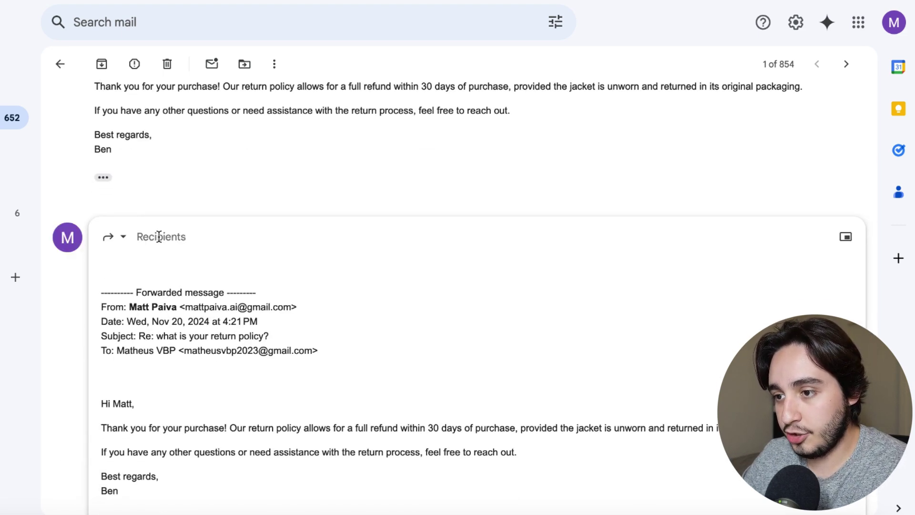
- Fill in the forward's recipient e-mail address
left_click(159, 237)
key("ctrl+v")
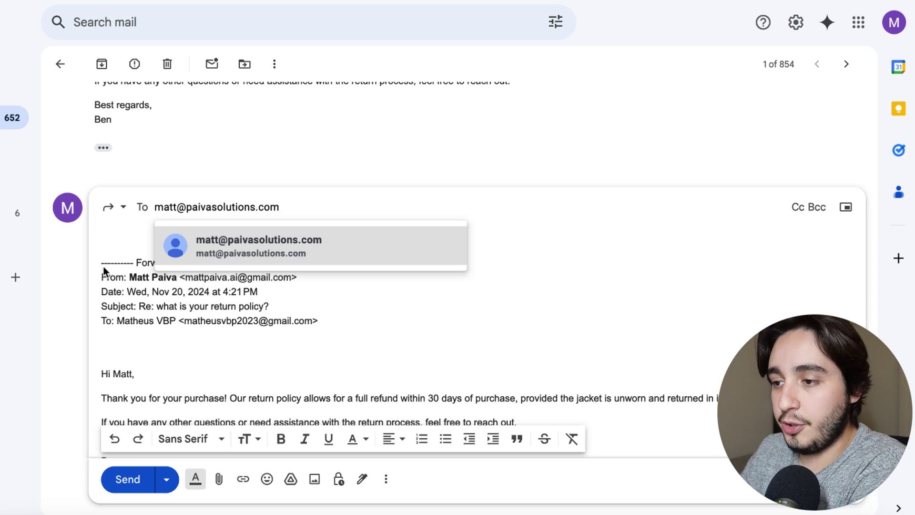
left_click(178, 233)
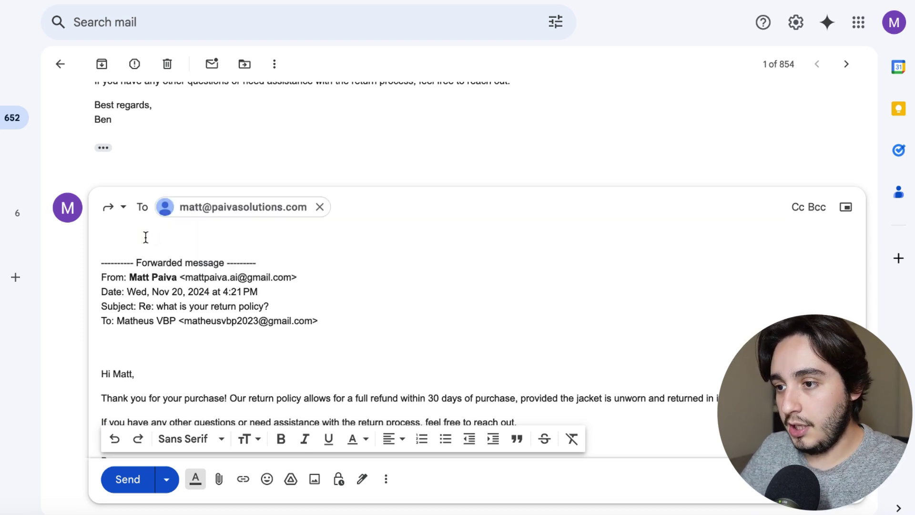
- Add the note 'Please add this to our FAQ populator' and send the forward
left_click(134, 238)
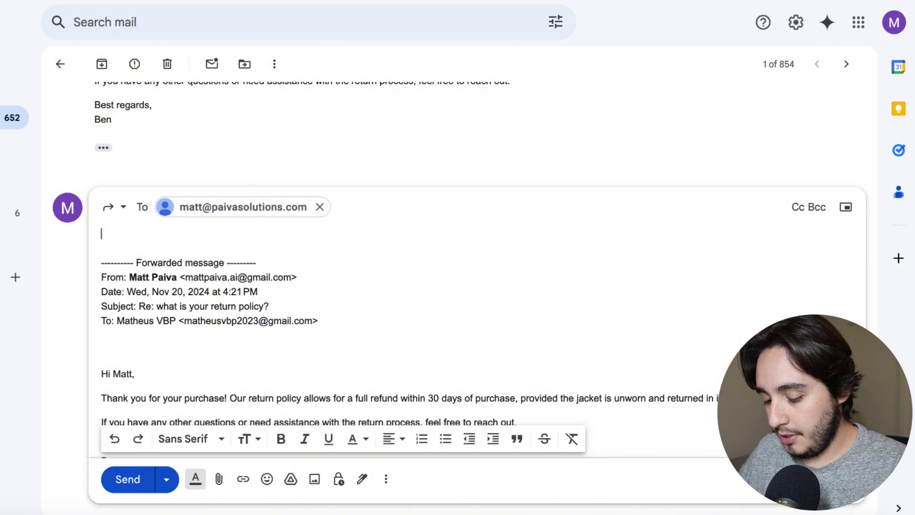
type("Please ad")
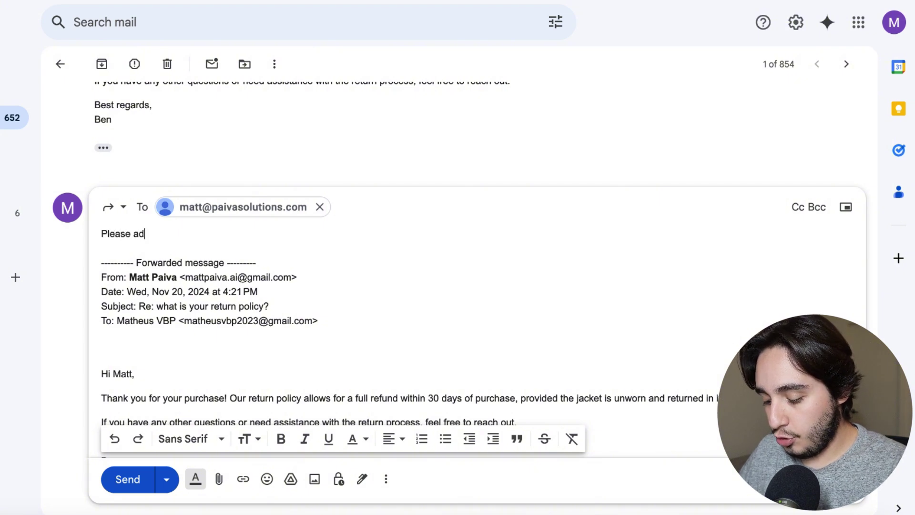
type("d this to ou")
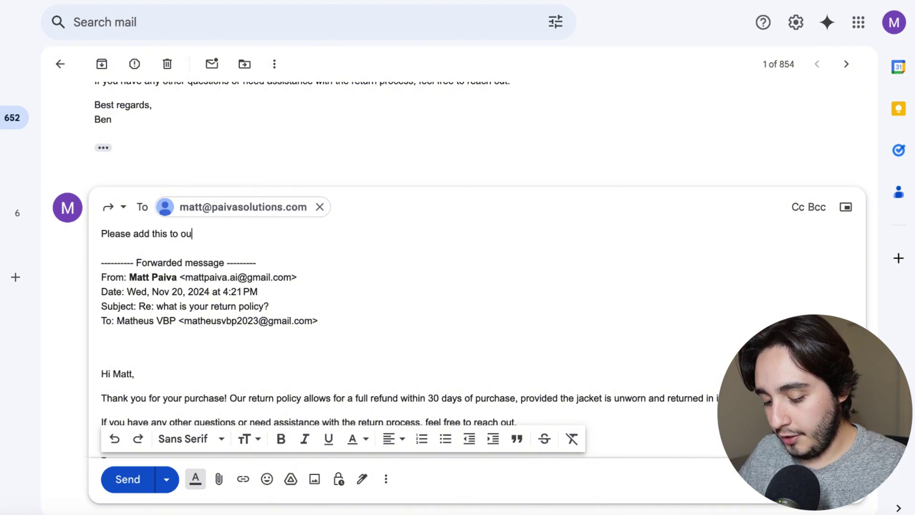
type("r FAQ populator")
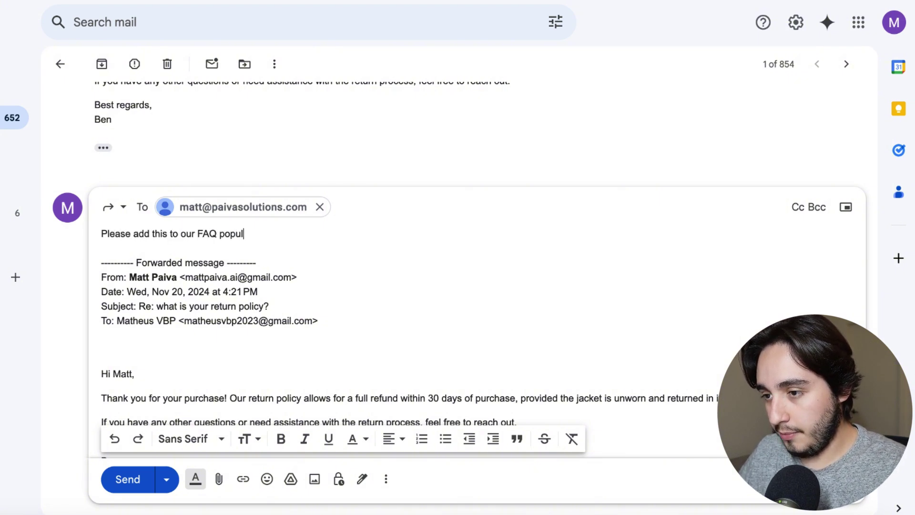
left_click(133, 479)
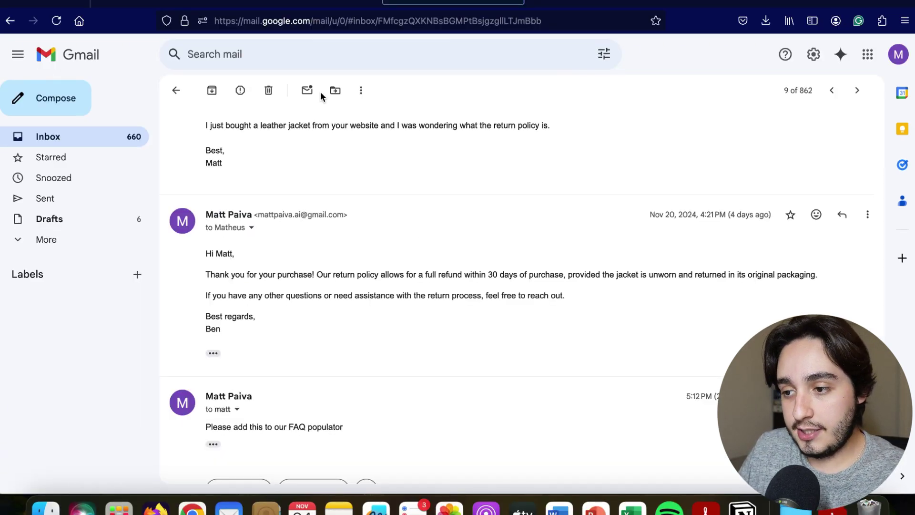
- Run the FAQ Populator scenario once in Make, then check Airtable for the new record
left_click(307, 3)
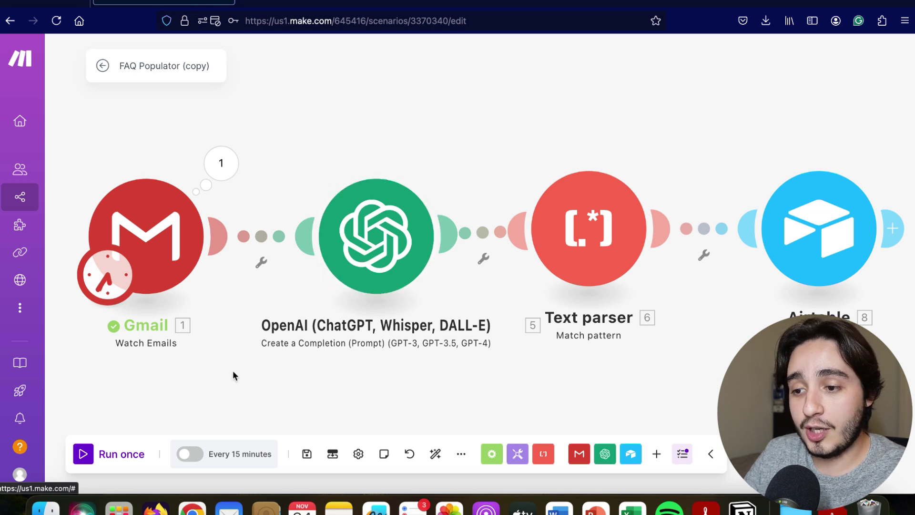
left_click(104, 457)
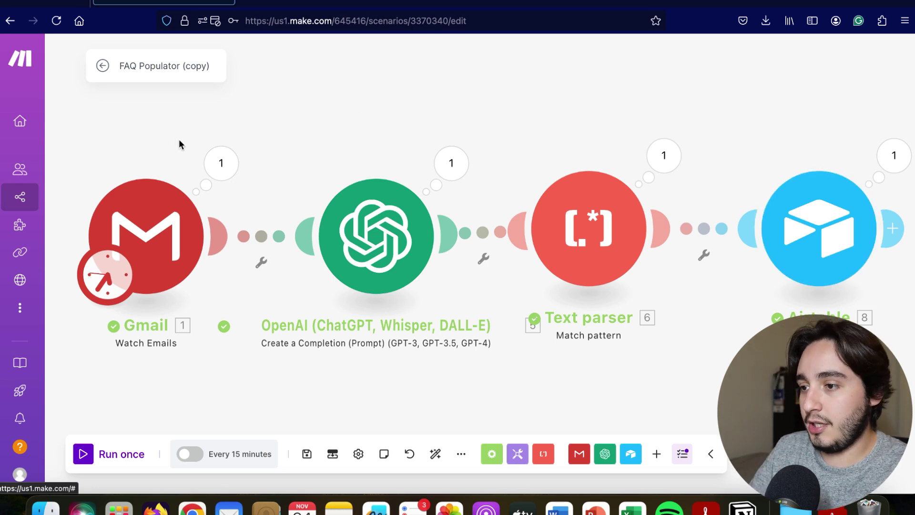
left_click(258, 5)
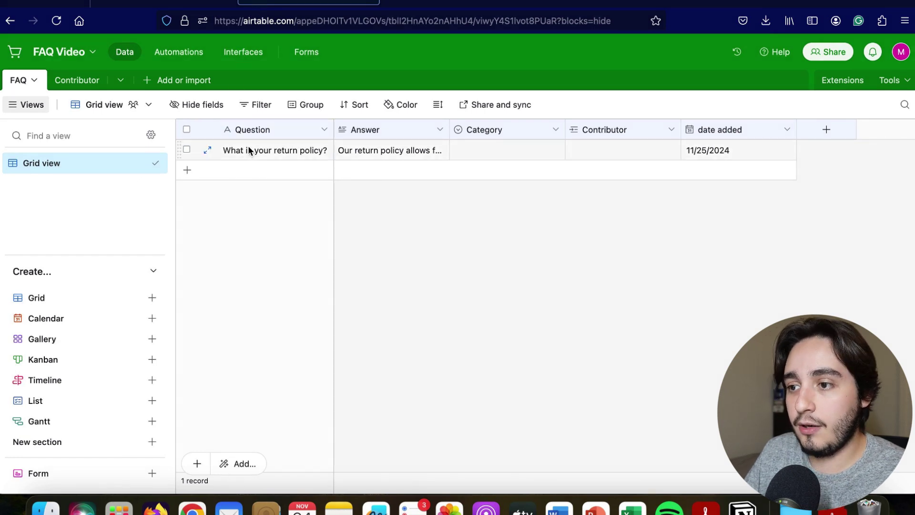
- Expand the return-policy record and select its answer text to inspect the fields
left_click(208, 151)
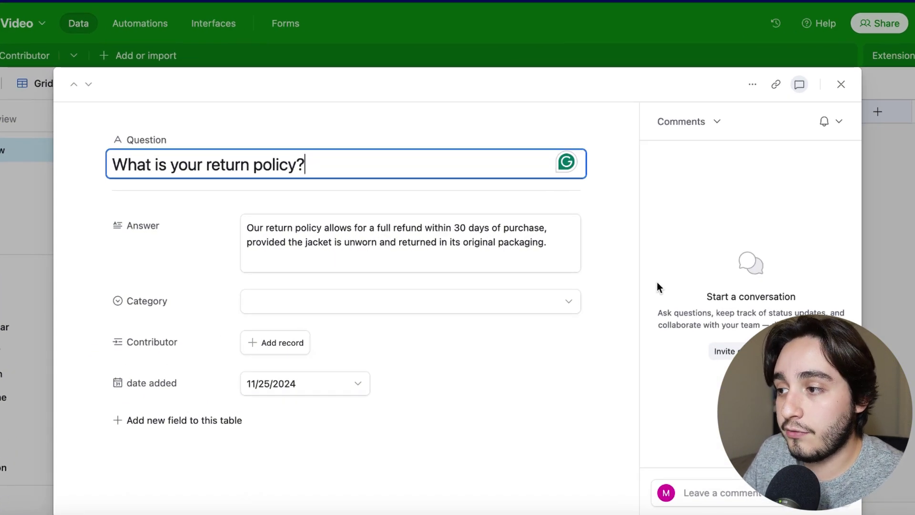
key("Escape")
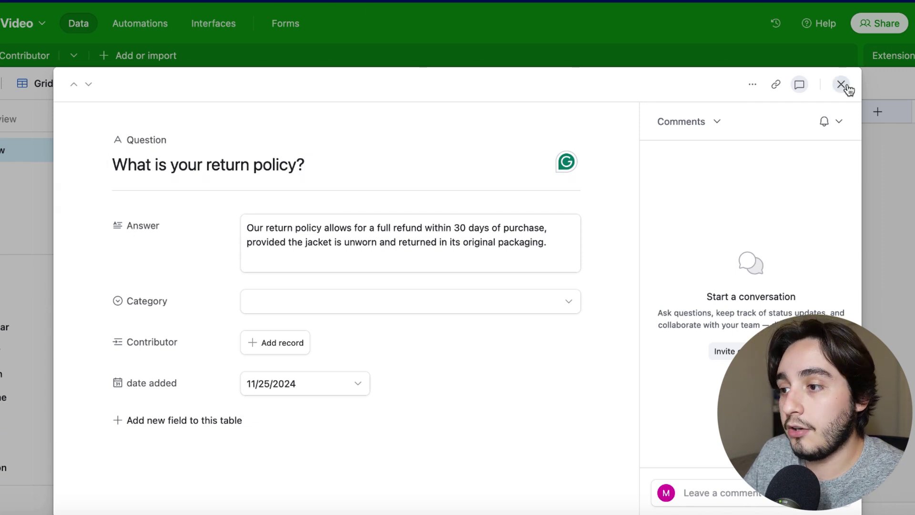
left_click_drag(562, 245, 226, 228)
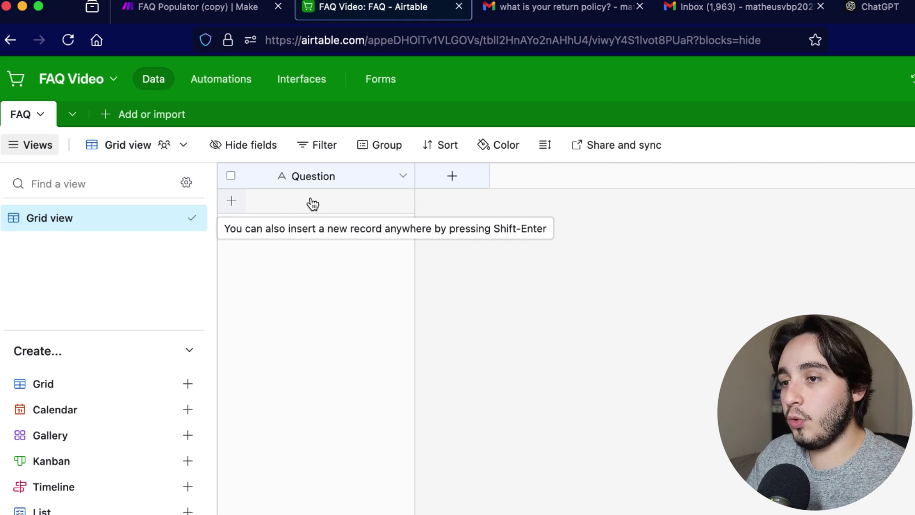
- Add a long text field named Answer to the table
left_click(458, 187)
type("Answer")
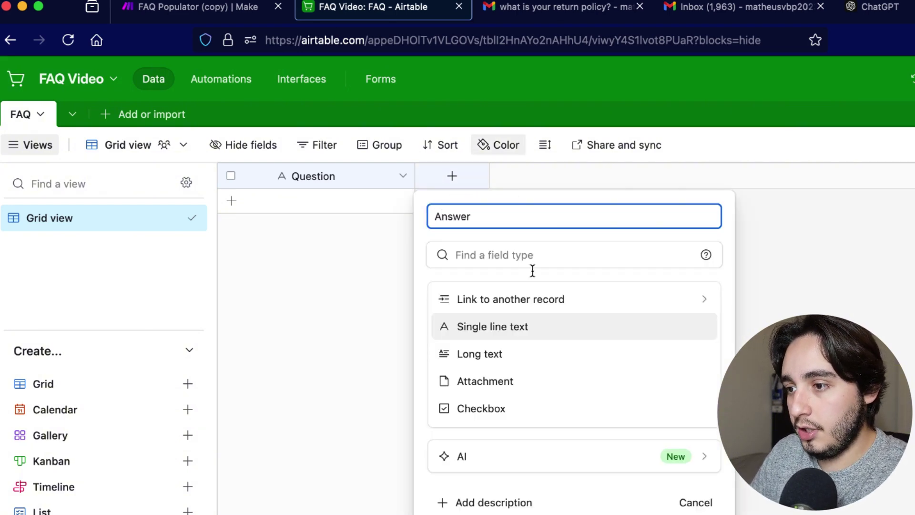
left_click(505, 355)
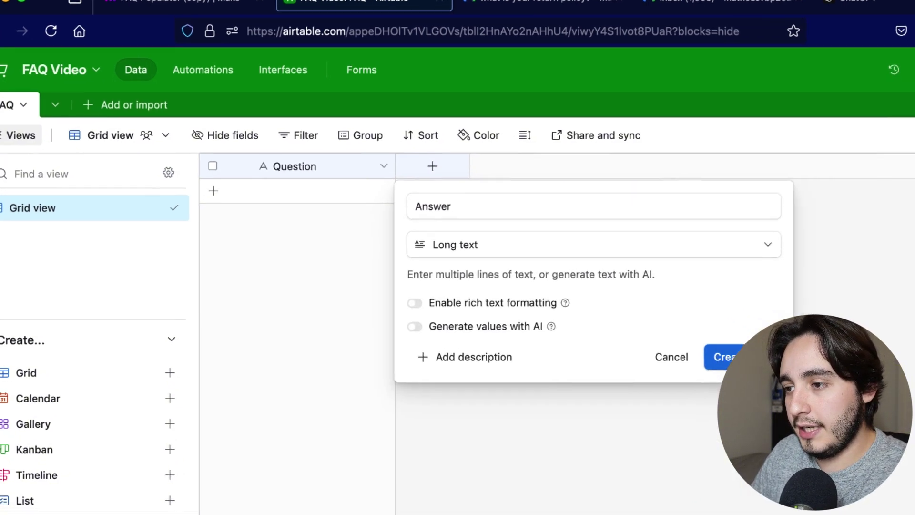
left_click(765, 370)
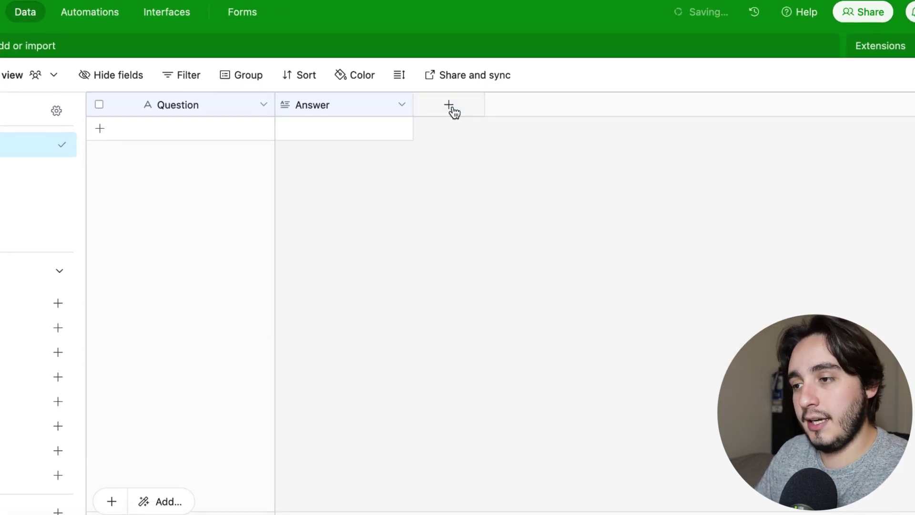
- Add a single-select Category field with options Product, Retrun policy and Shipping information
left_click(453, 109)
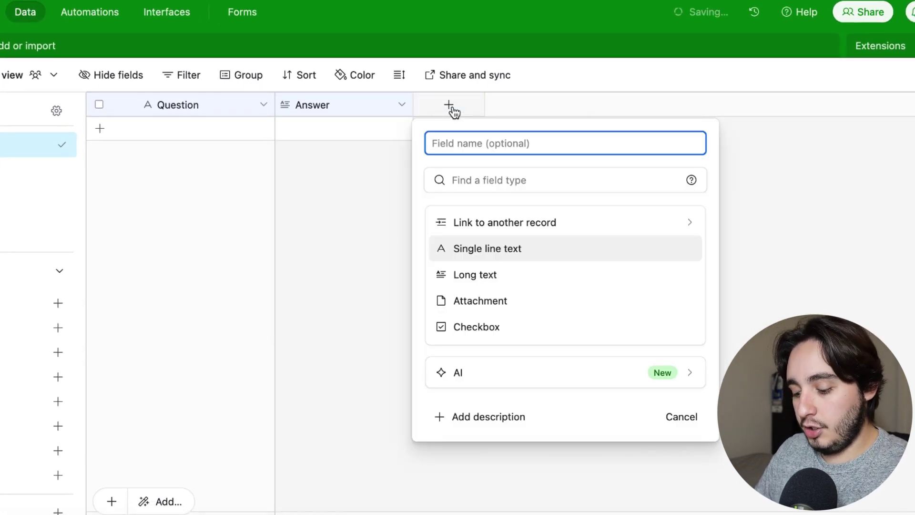
type("Category")
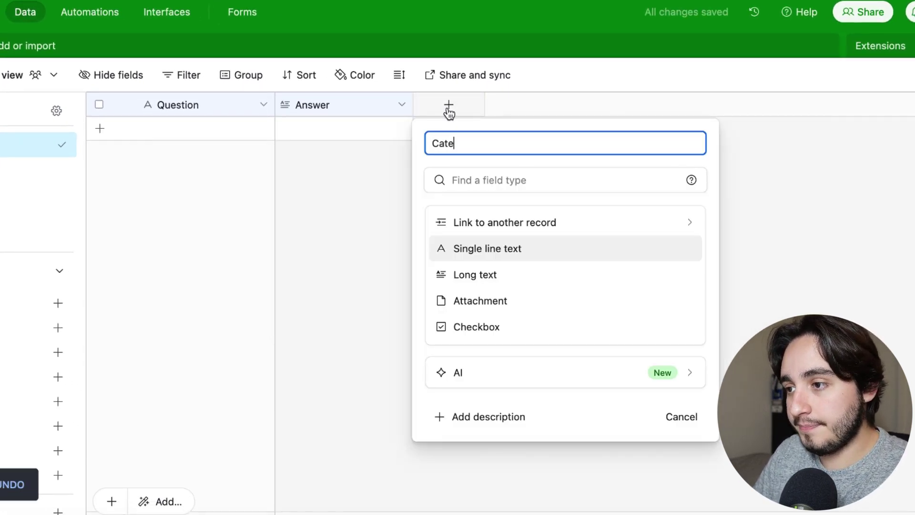
key("Tab")
type("single")
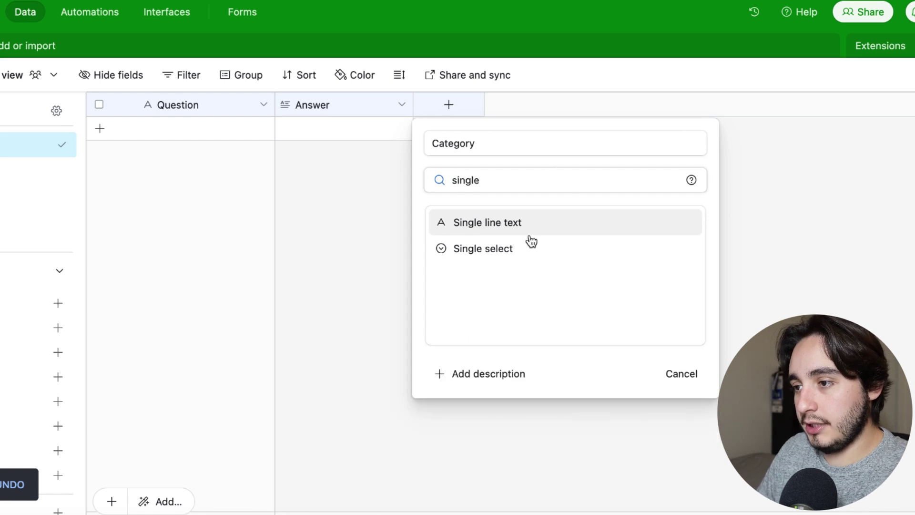
left_click(523, 253)
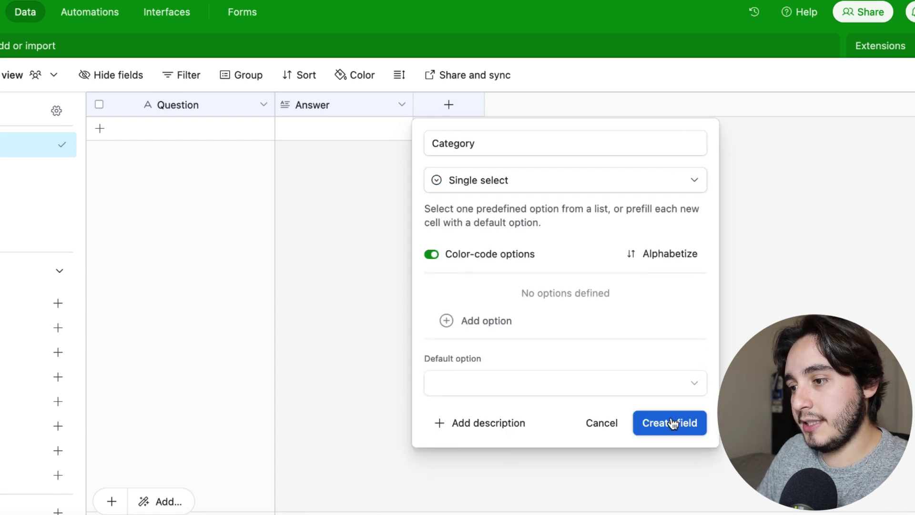
left_click(463, 320)
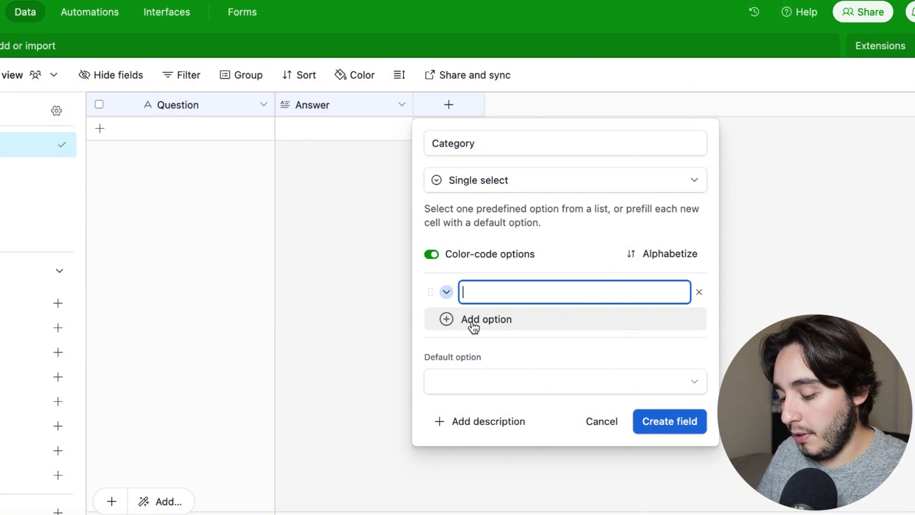
type("Product")
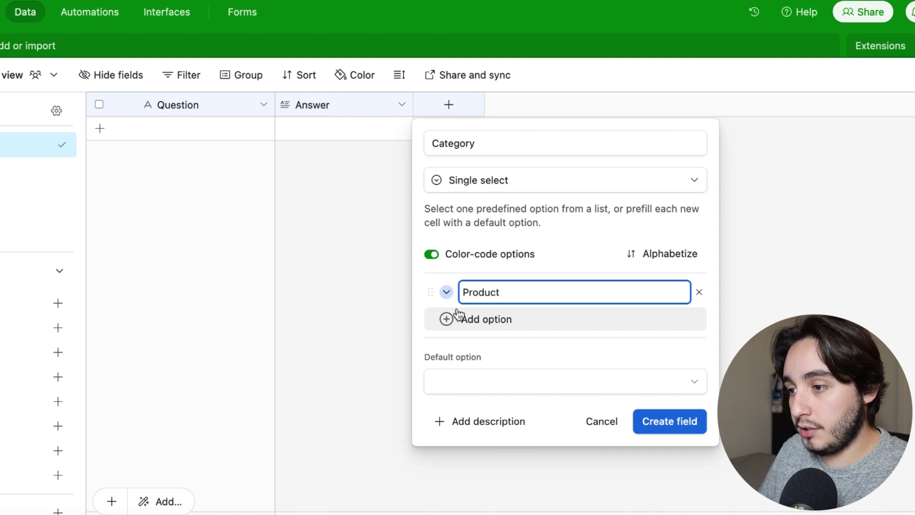
left_click(453, 318)
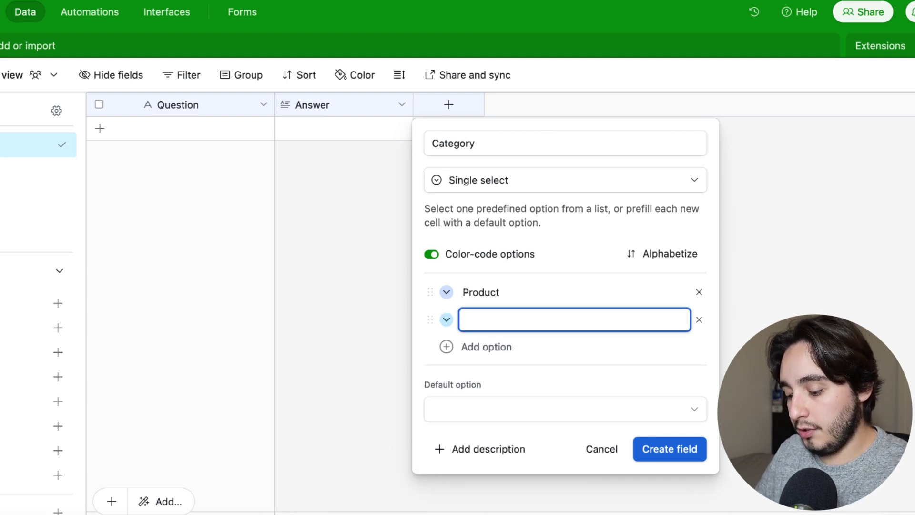
type("Retrun policy")
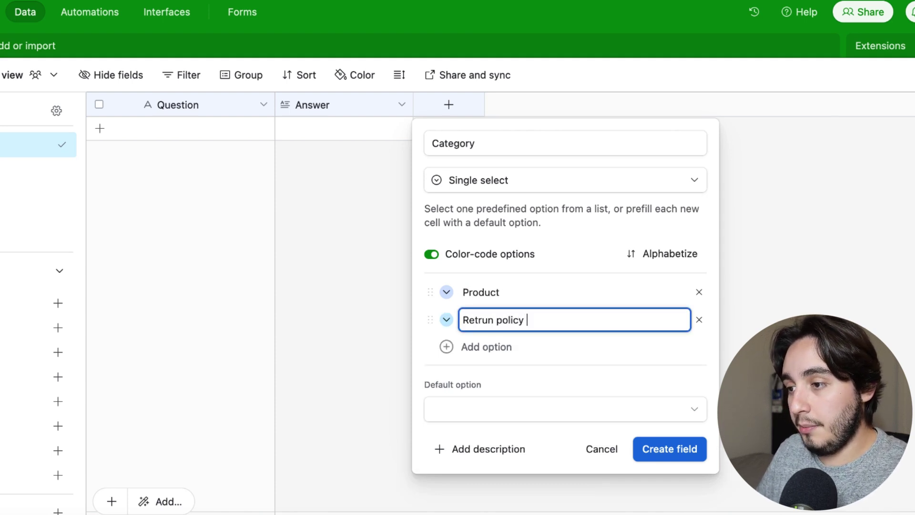
left_click(472, 347)
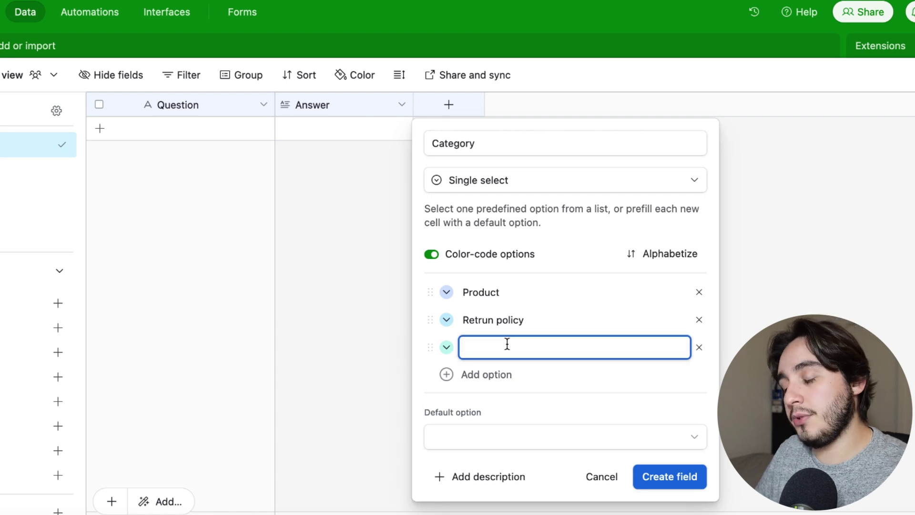
type("Shipping ")
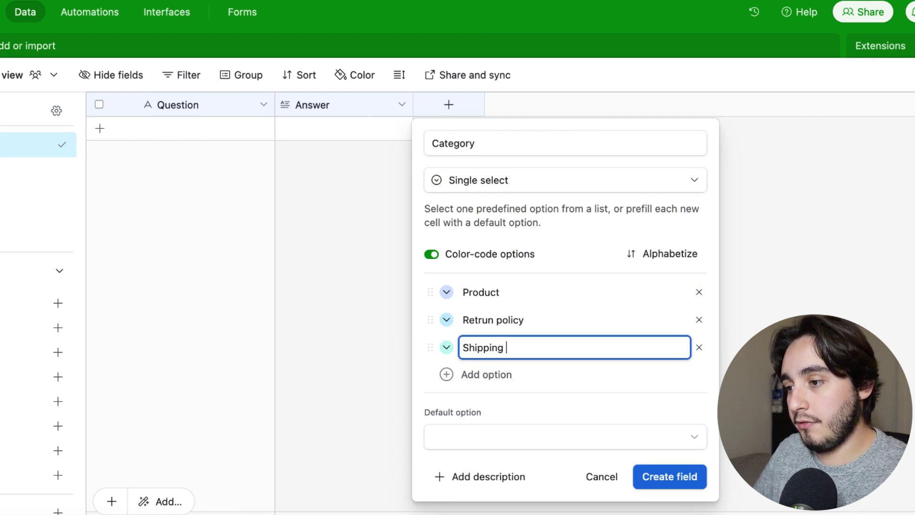
type("information")
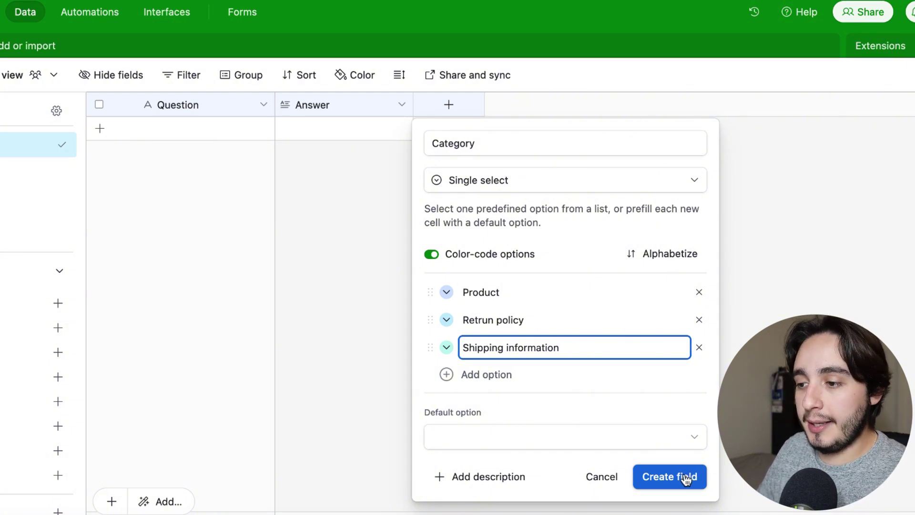
left_click(687, 478)
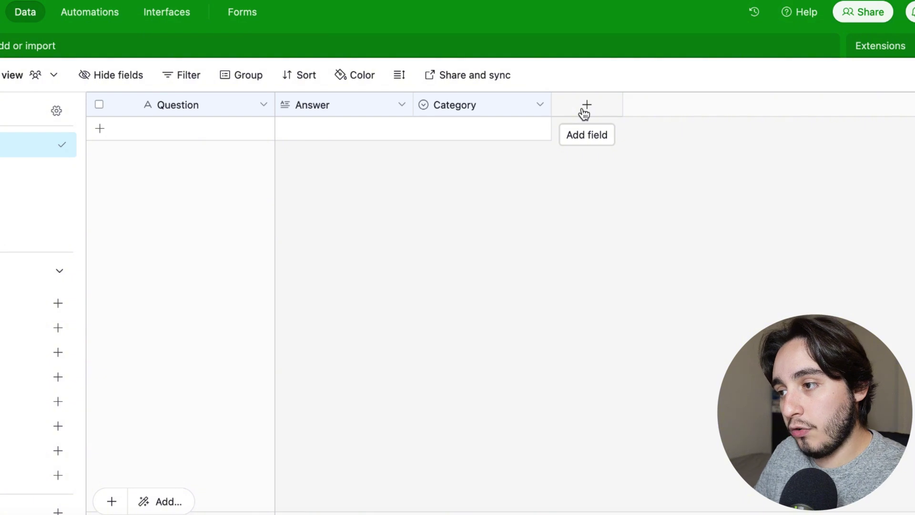
- Add a Contributor field that links to records in a newly created Contributor table
left_click(584, 114)
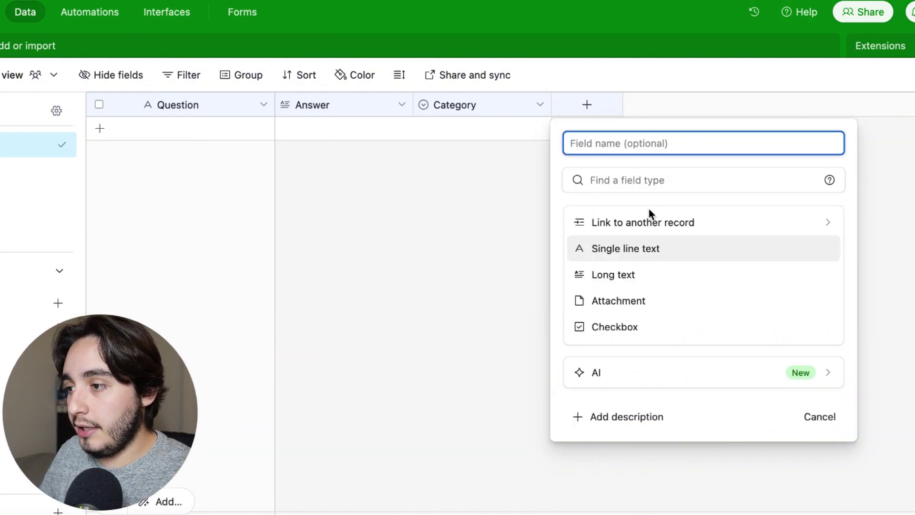
type("Co")
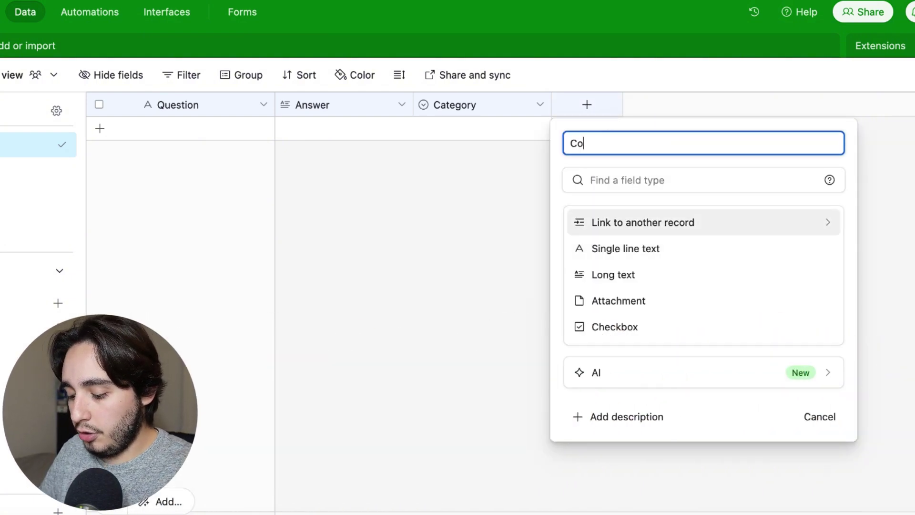
type("ntributor")
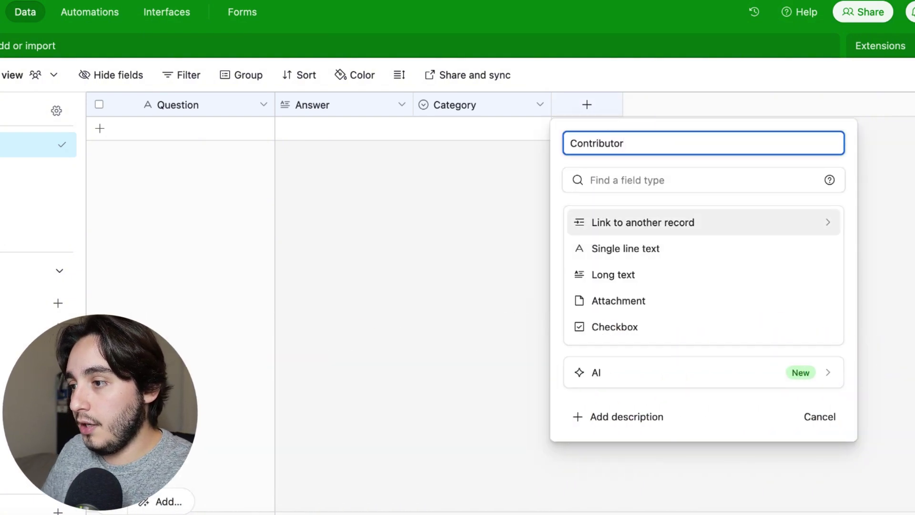
left_click(650, 224)
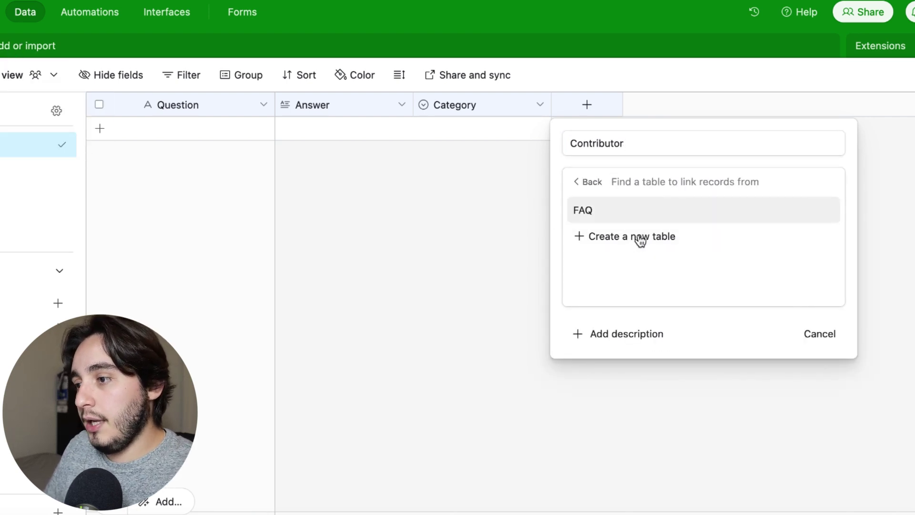
left_click(618, 239)
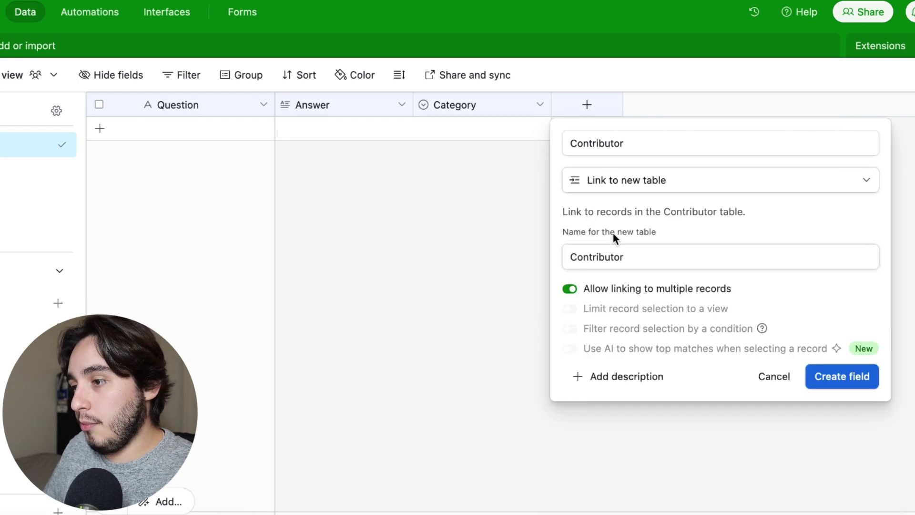
left_click(641, 258)
left_click(840, 378)
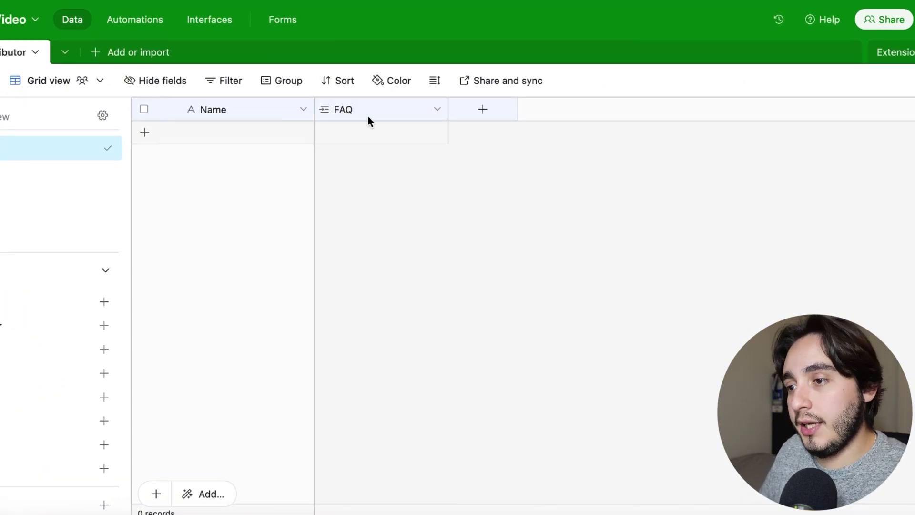
- Hide the FAQ column and add an Email-type field named email to Contributor
right_click(365, 118)
scroll(378, 298, "down", 5)
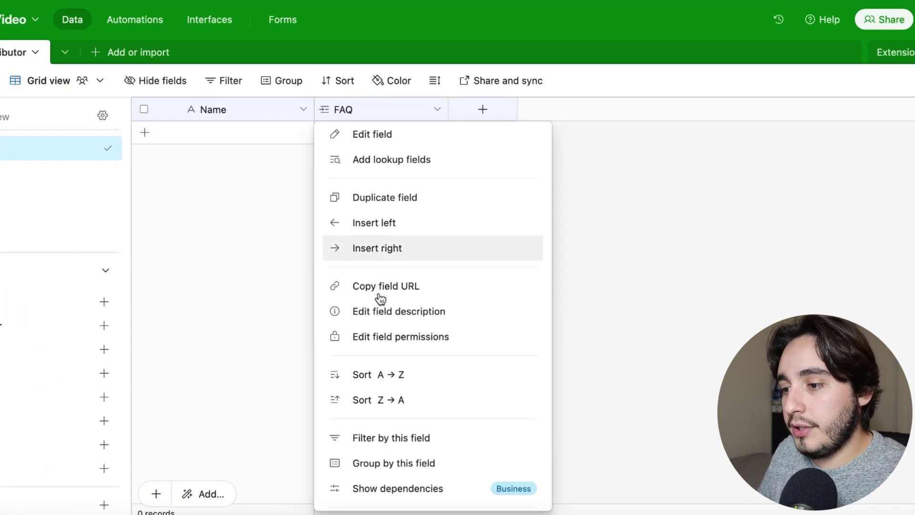
left_click(374, 465)
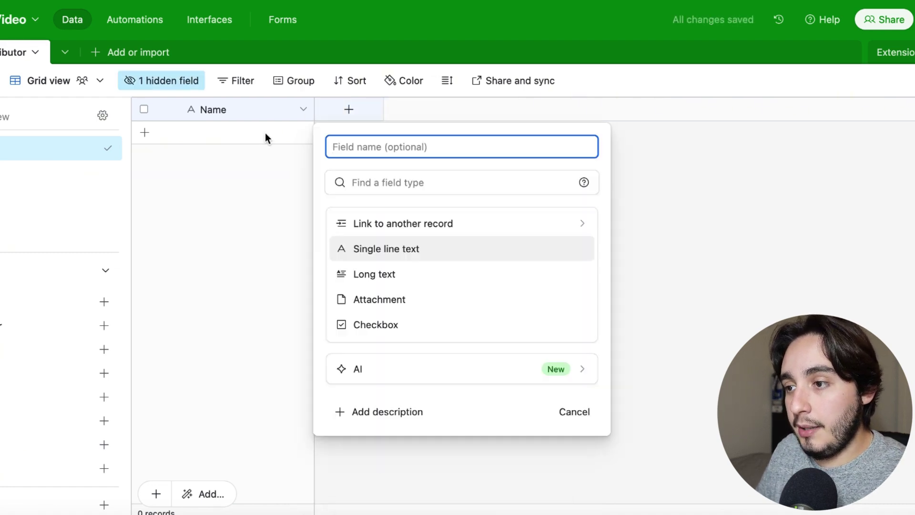
type("email")
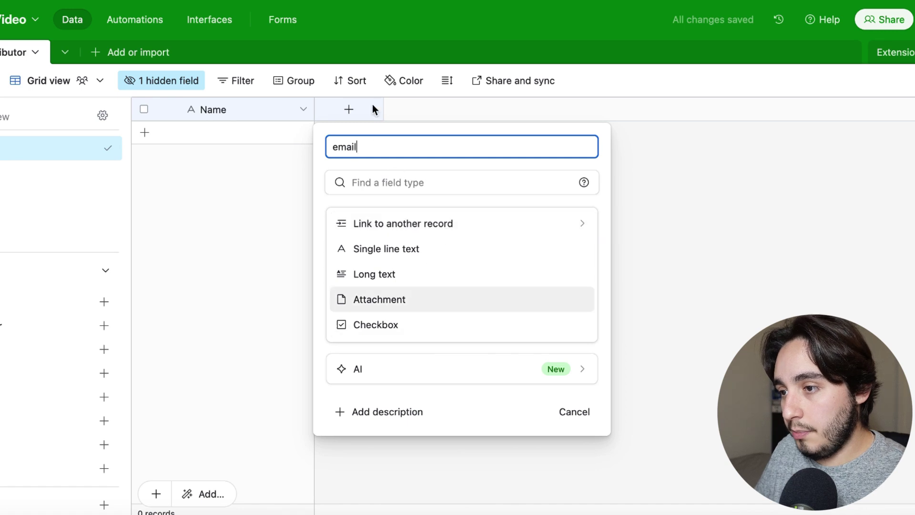
left_click(388, 182)
type("email")
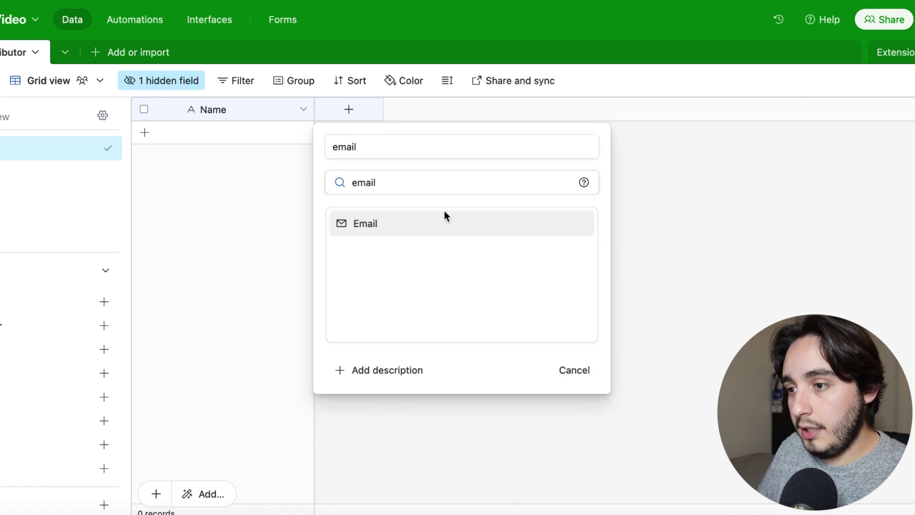
left_click(442, 224)
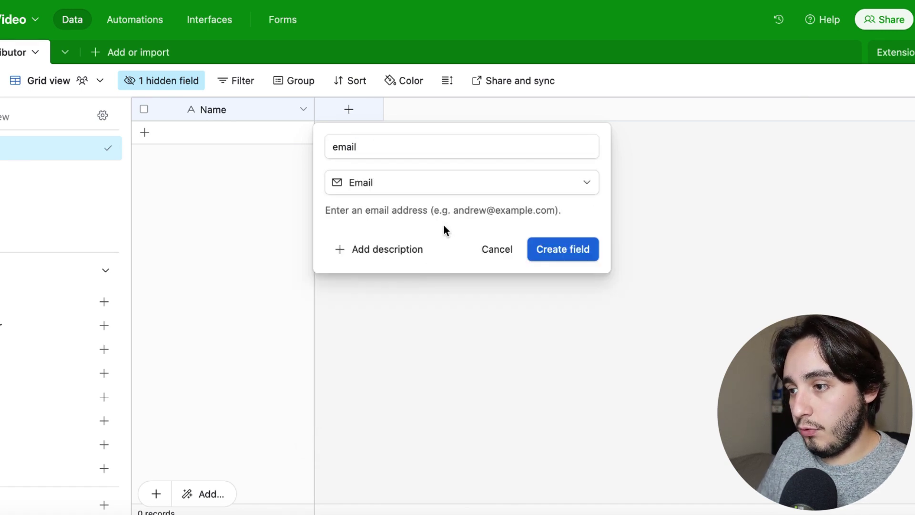
left_click(563, 253)
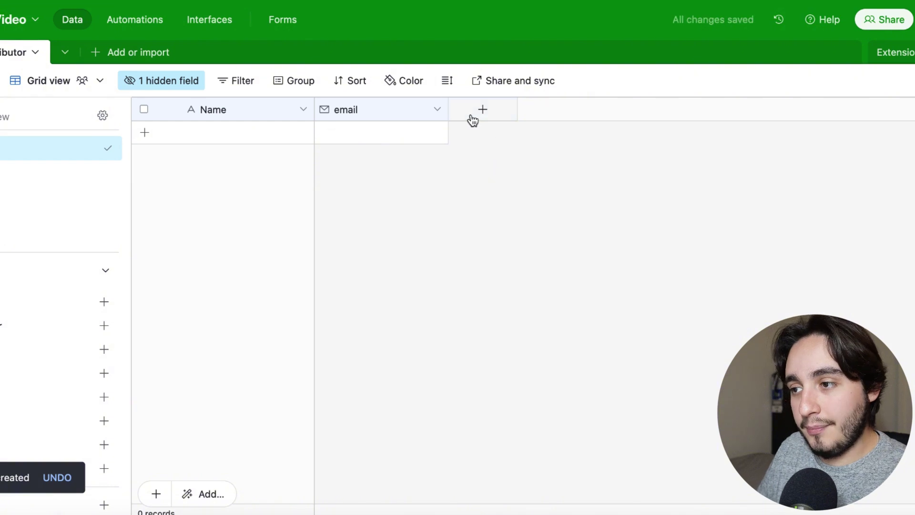
- Add the first contributor record with the contributor's name and e-mail address
left_click(245, 138)
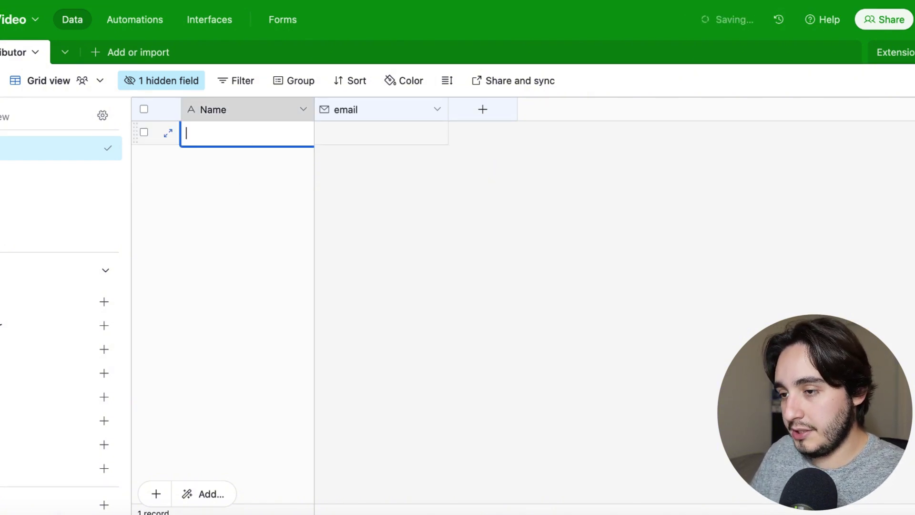
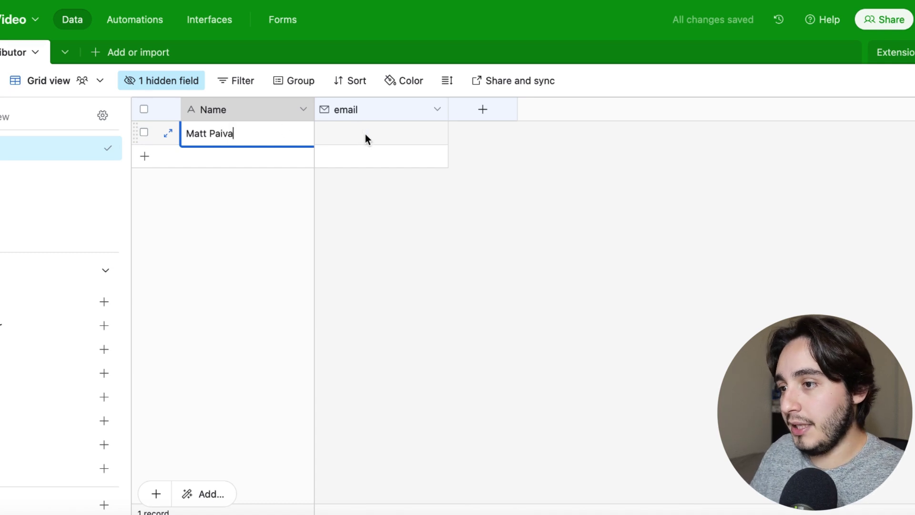
left_click(365, 136)
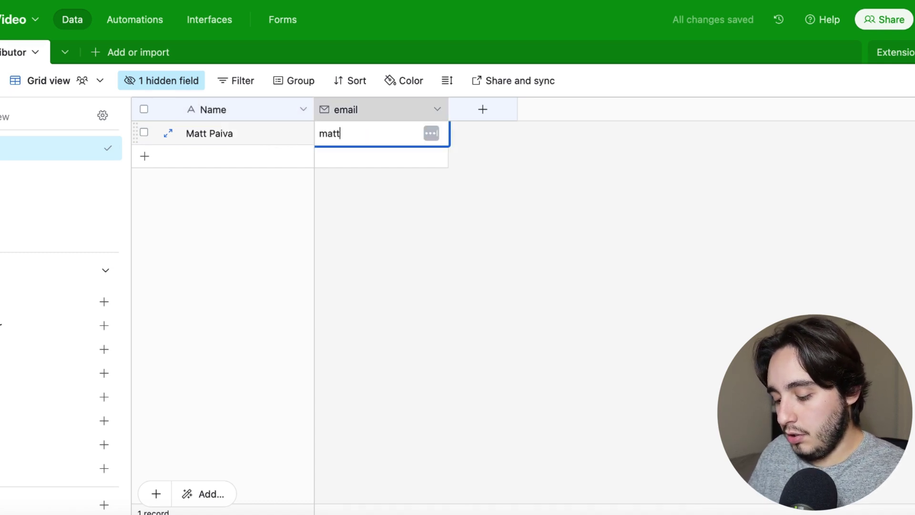
left_click(317, 206)
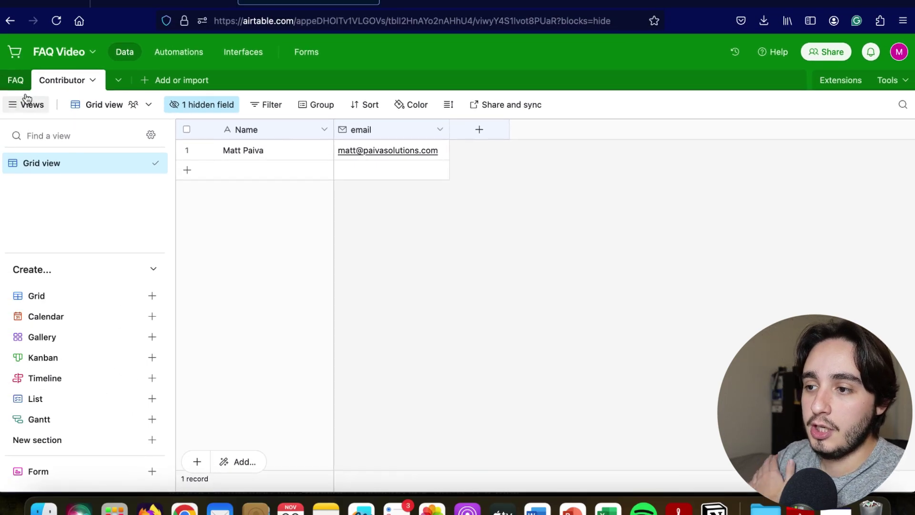
- In the FAQ table, add a 'date added' Date field defaulting to the current date
left_click(15, 80)
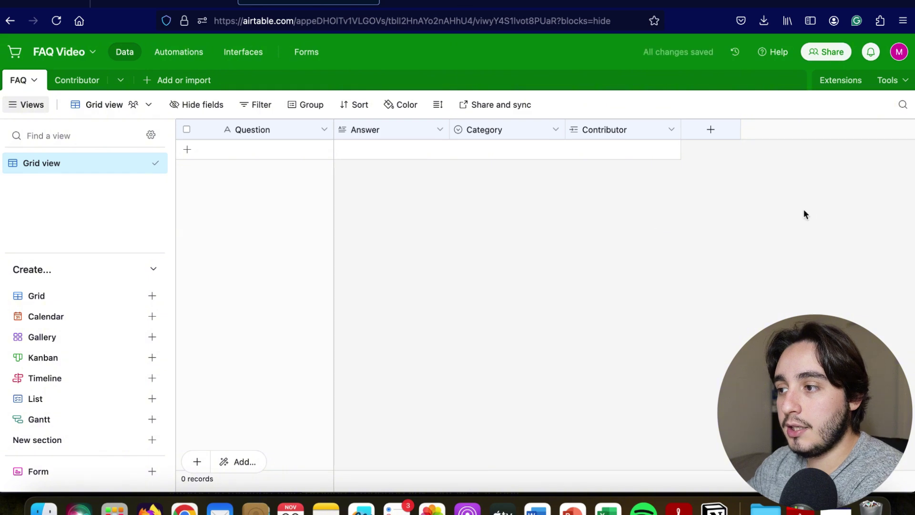
left_click(710, 132)
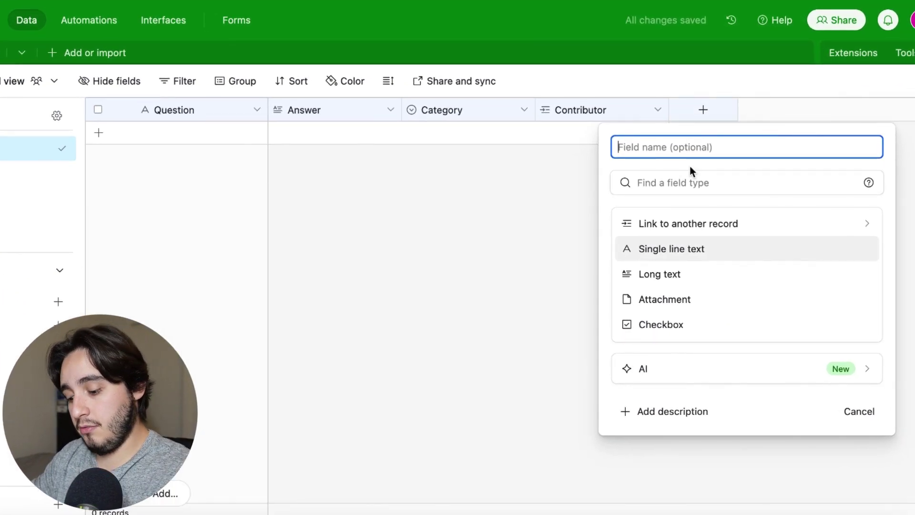
type("date a")
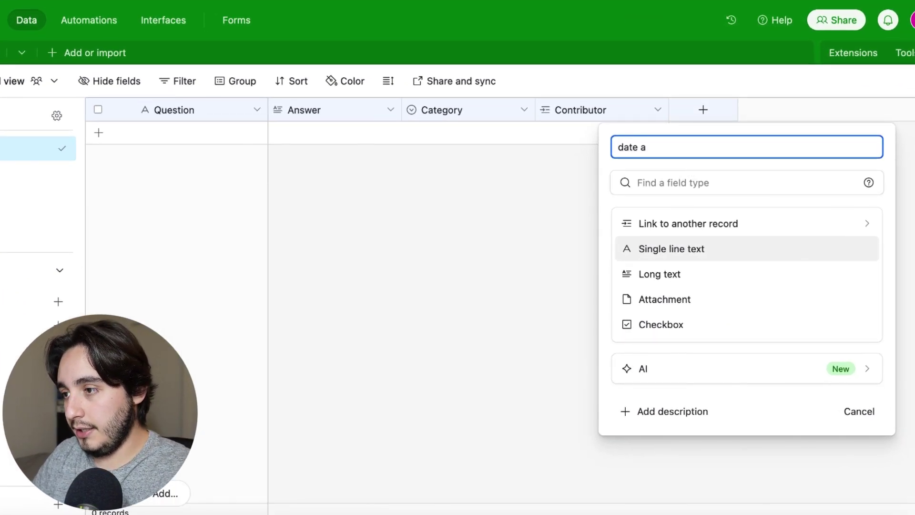
type("dded")
left_click(699, 182)
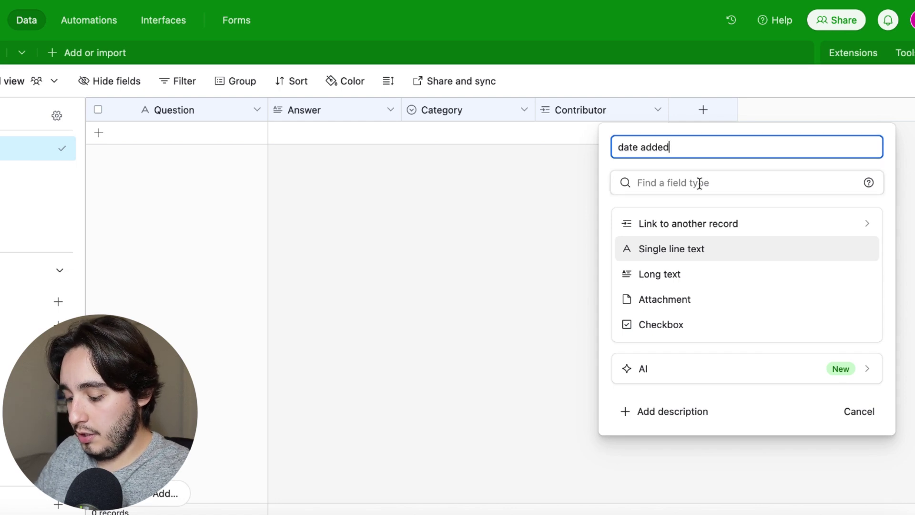
type("date")
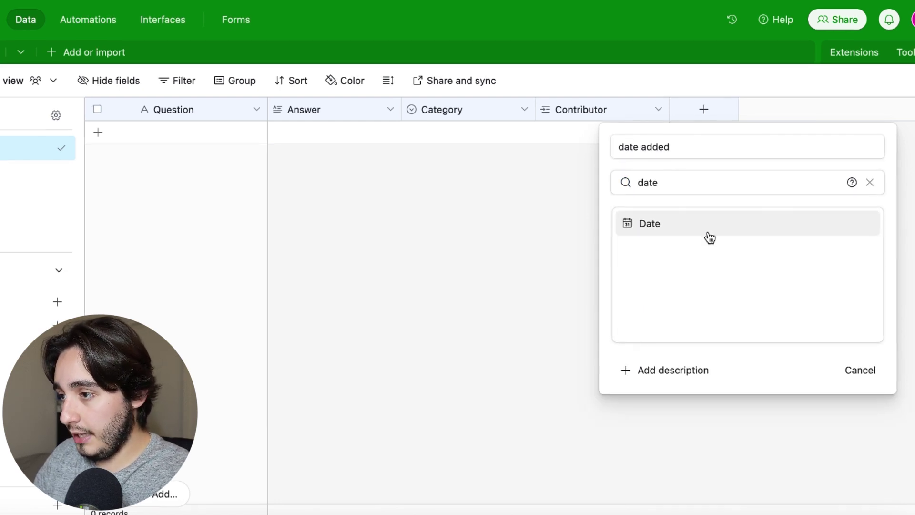
left_click(704, 235)
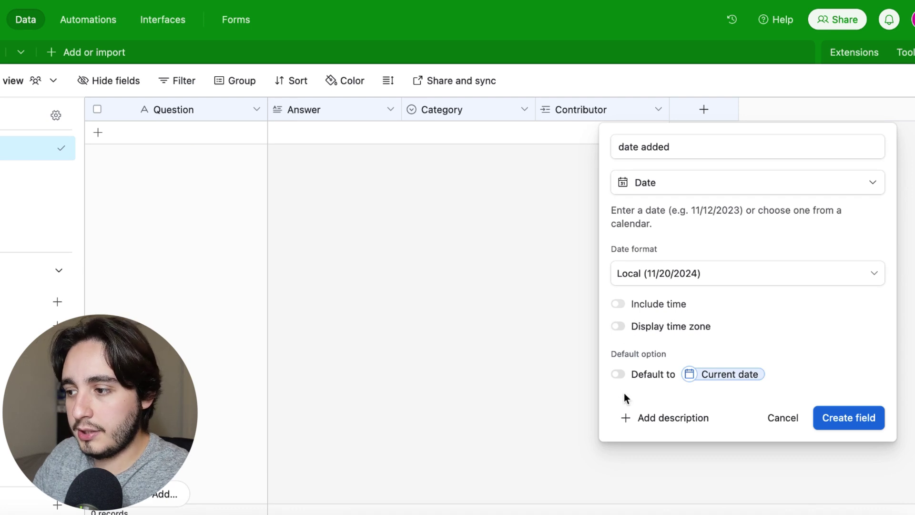
left_click(622, 375)
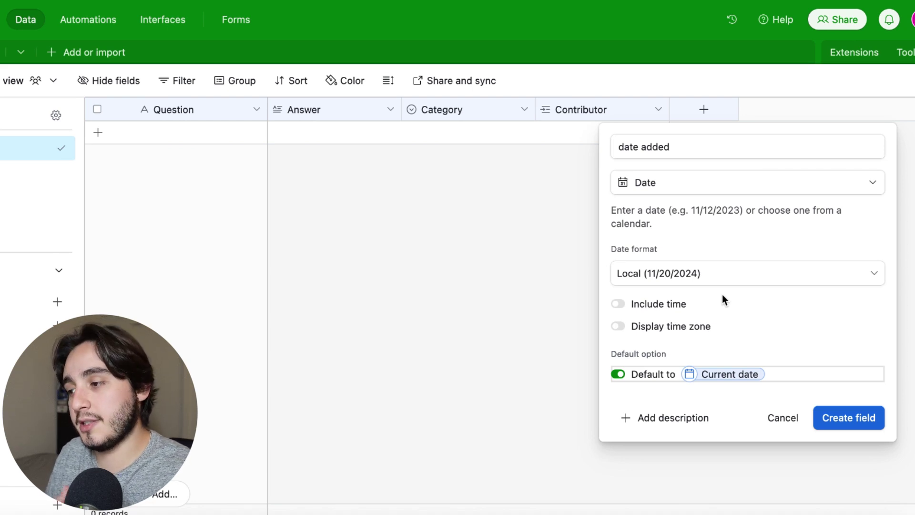
left_click(860, 427)
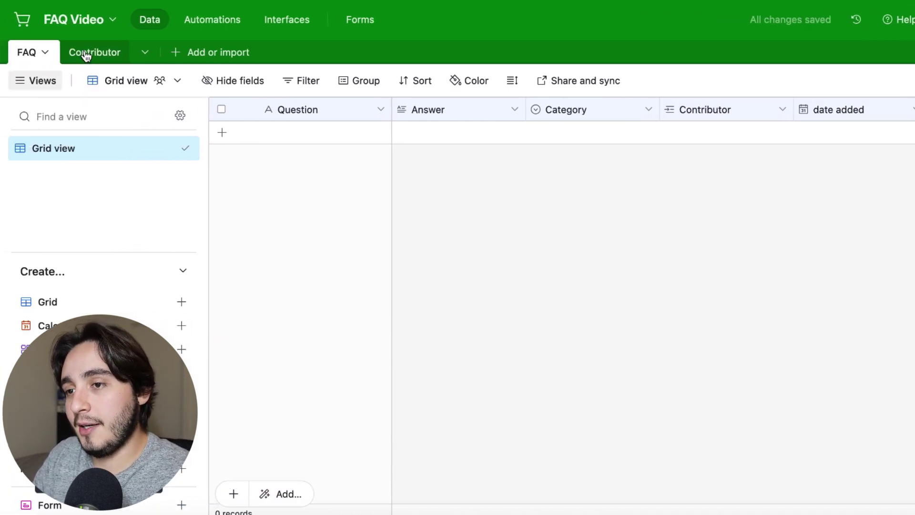
- Start a 'last FAQ added' Rollup field in Contributor summarizing the FAQ date added field
left_click(85, 56)
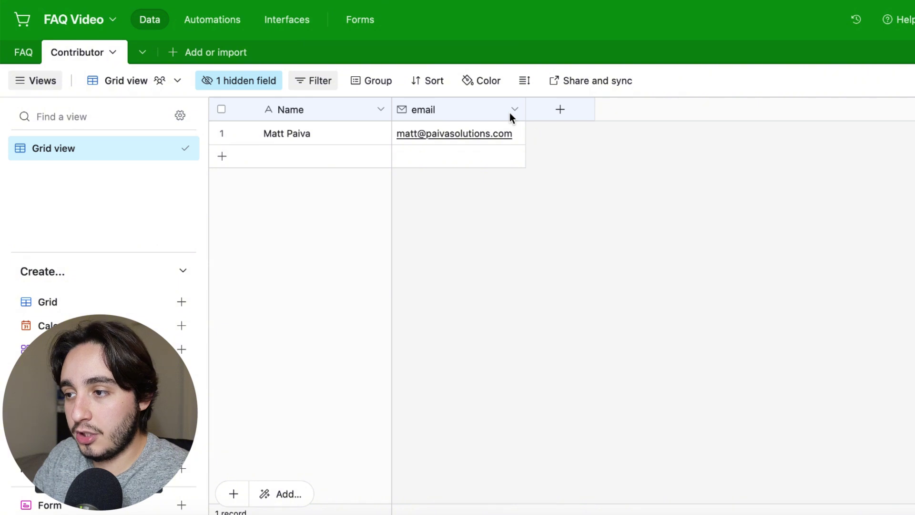
left_click(560, 110)
type("I")
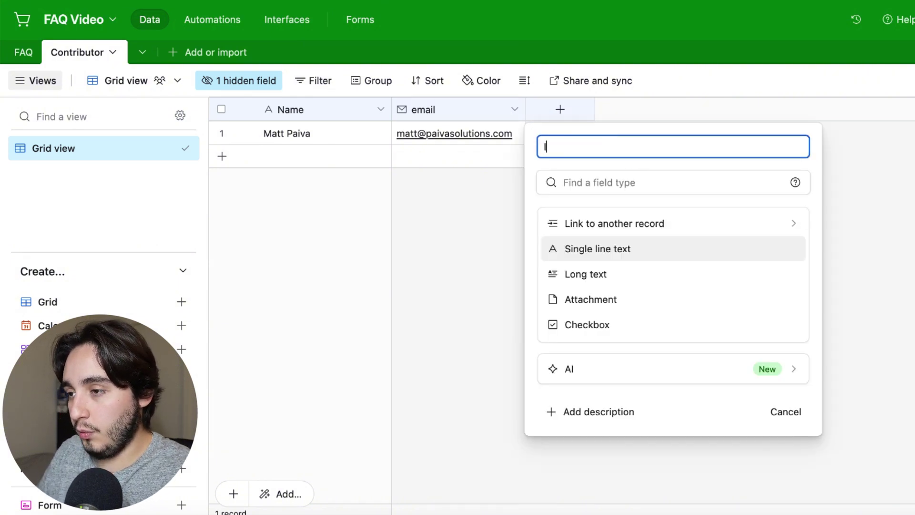
type("ast F")
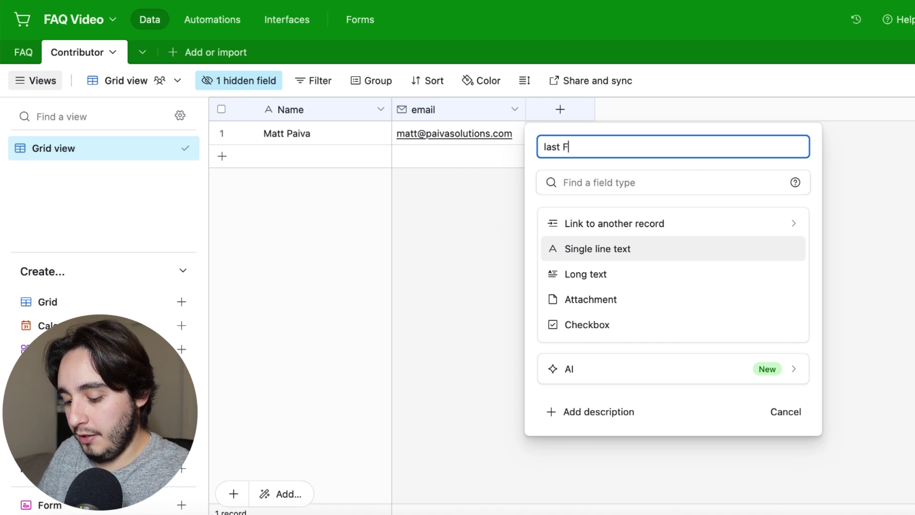
type("AQ added")
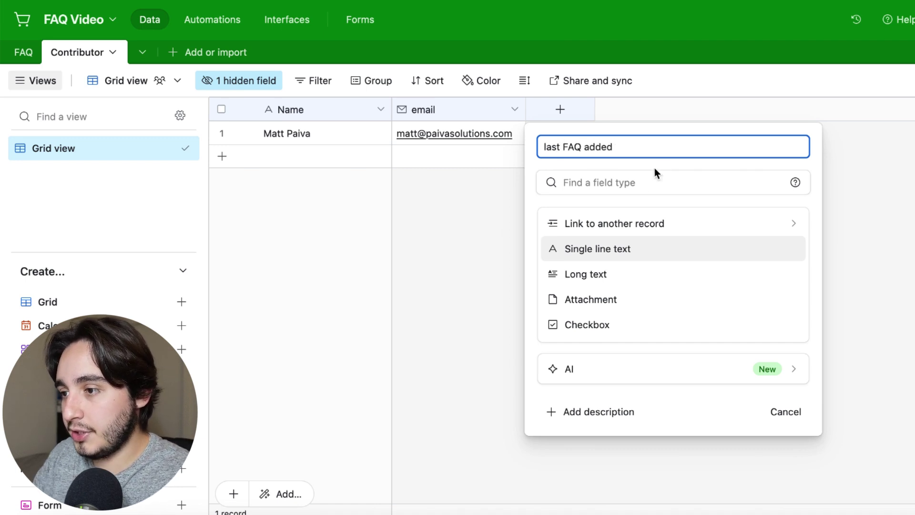
left_click(615, 181)
type("roll")
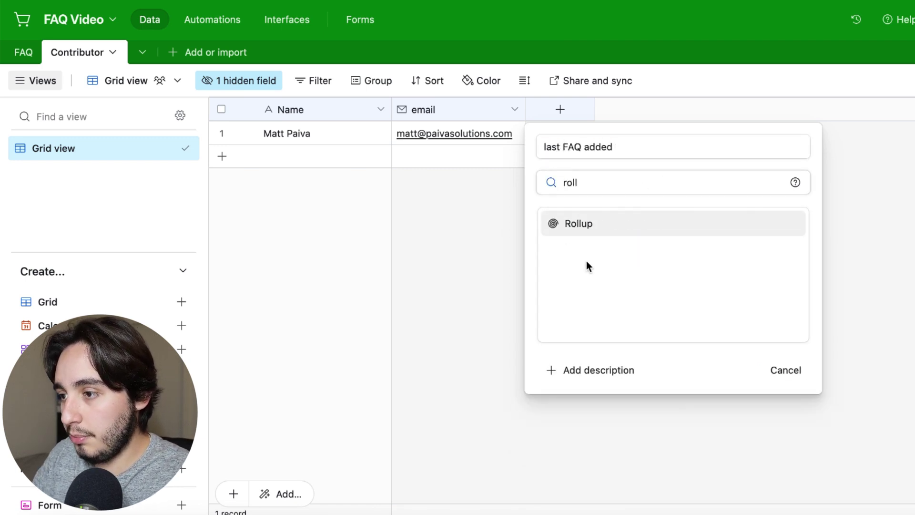
left_click(590, 223)
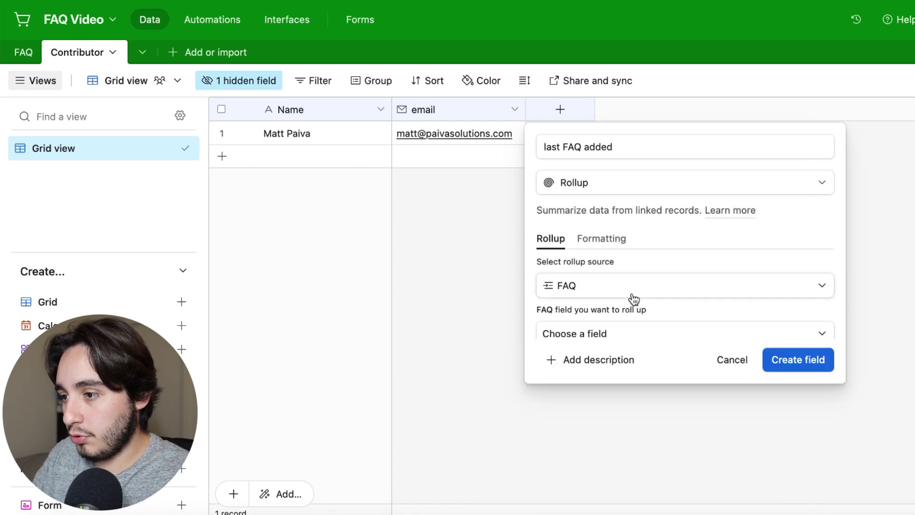
scroll(633, 300, "down", 2)
scroll(633, 298, "up", 2)
scroll(607, 291, "down", 1)
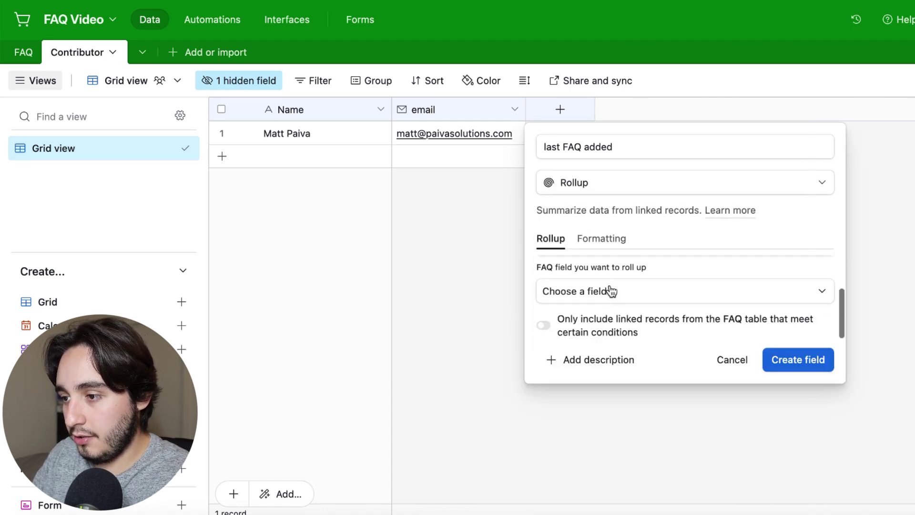
left_click(611, 292)
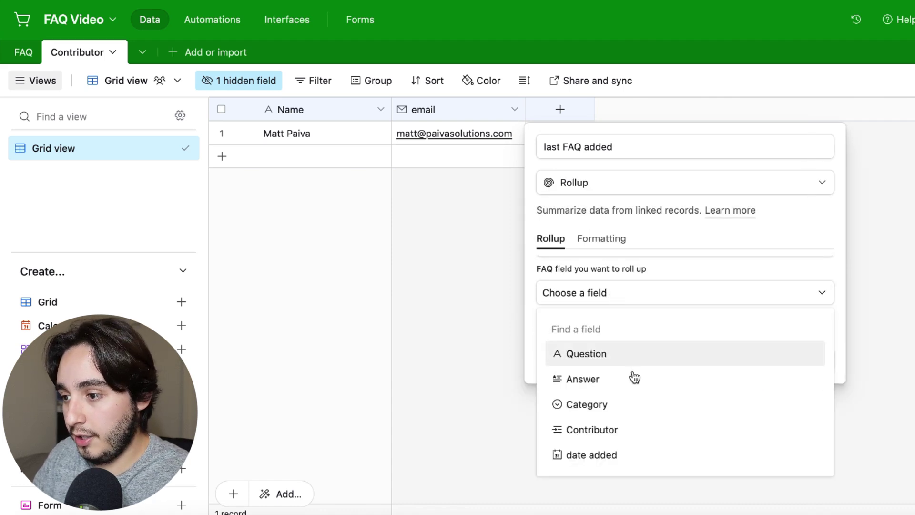
left_click(600, 455)
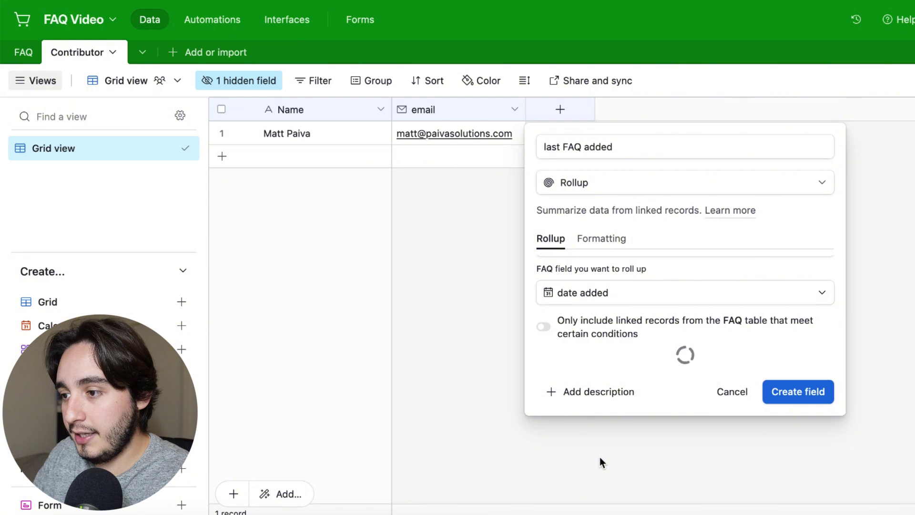
- Set the rollup formula to MAX(values), create it, and add a second contributor with a name
scroll(646, 326, "down", 1)
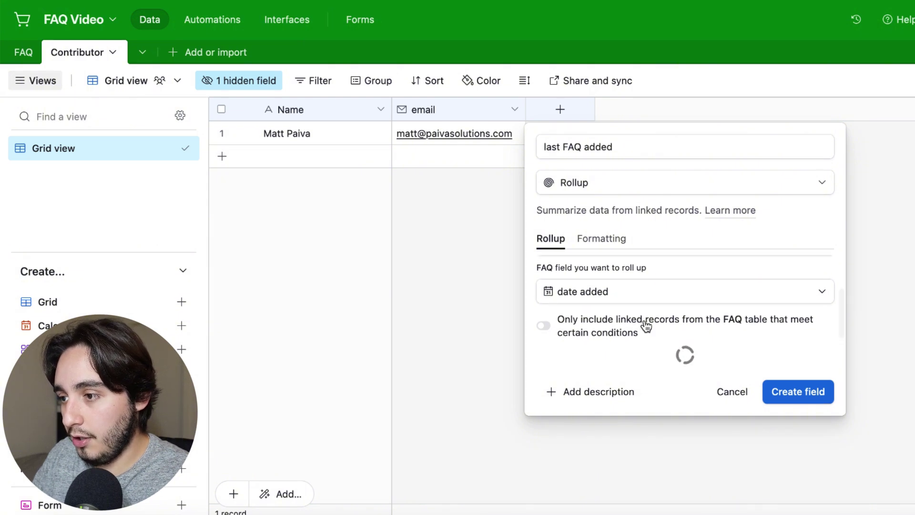
left_click_drag(650, 379, 523, 375)
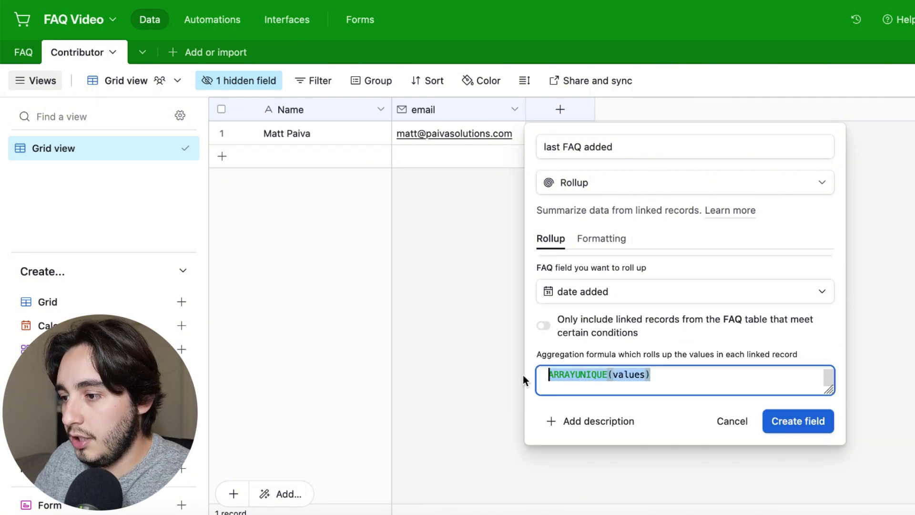
type("max")
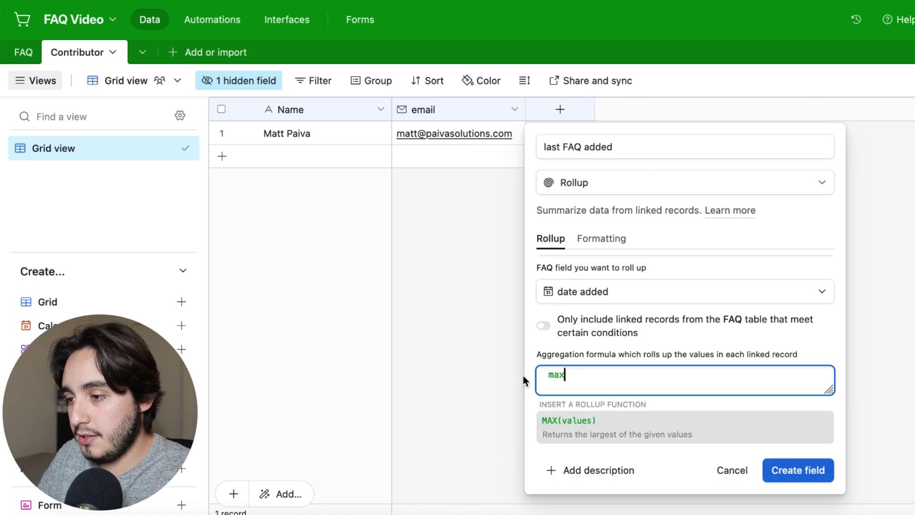
left_click(615, 430)
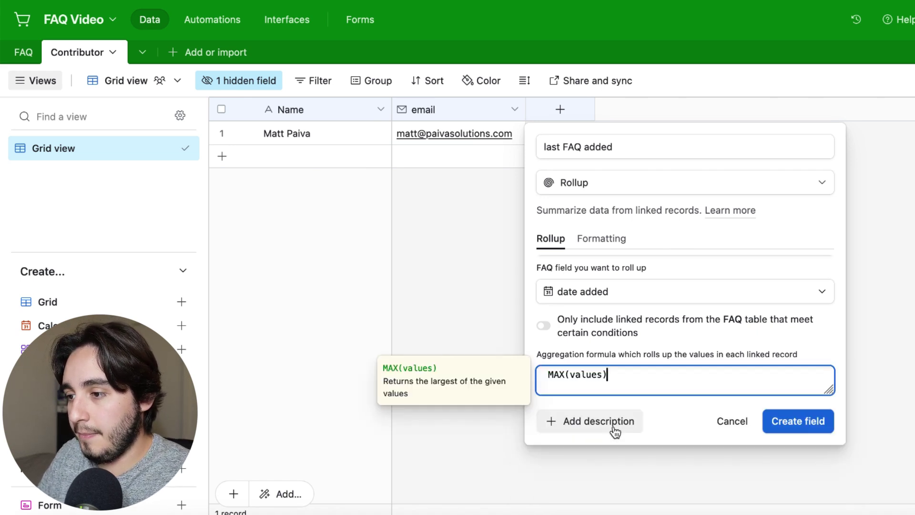
left_click(814, 422)
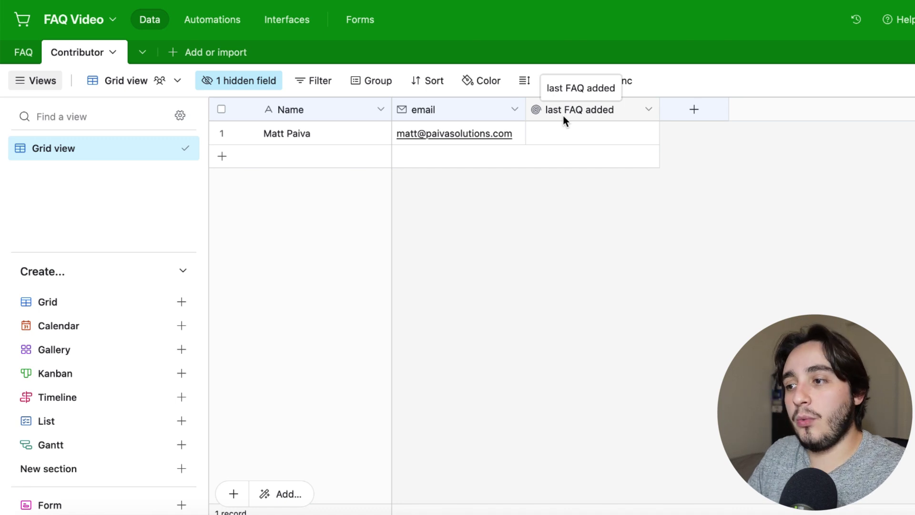
left_click(278, 157)
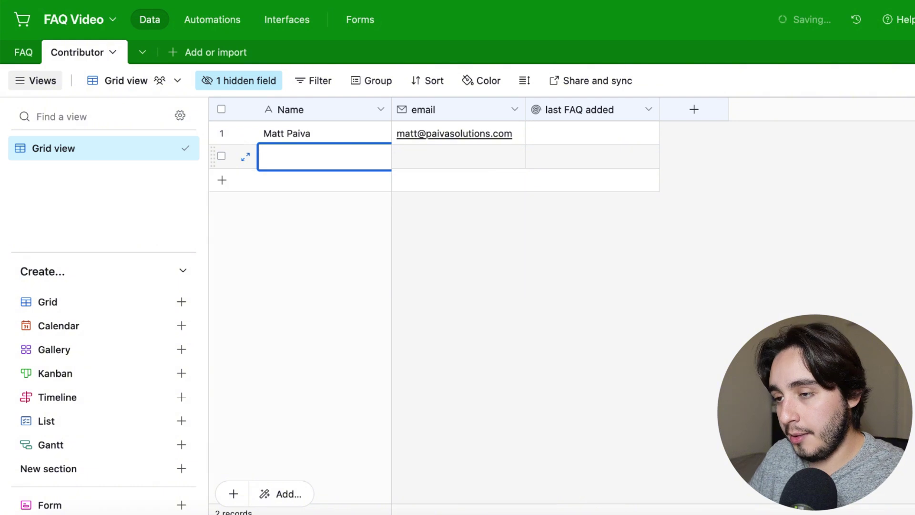
type("Peter Pan")
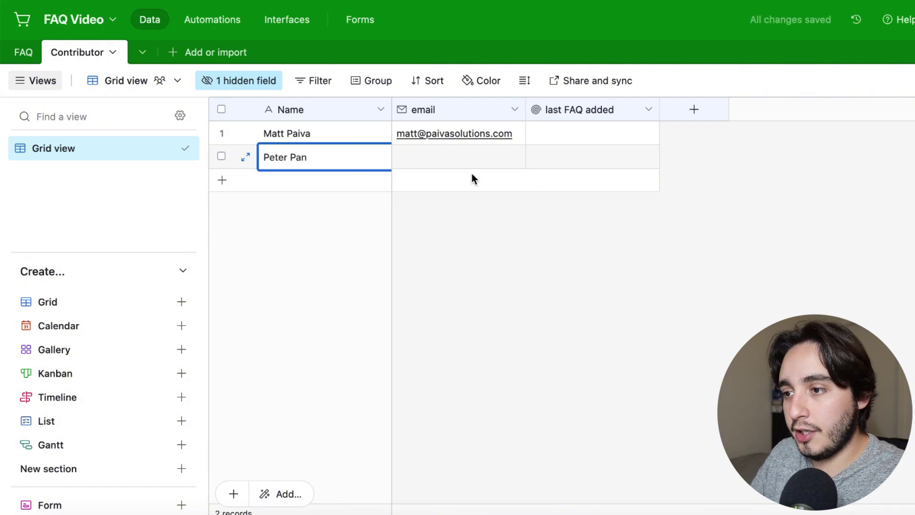
- Enter the second contributor's e-mail address in row 2's email cell
left_click(460, 158)
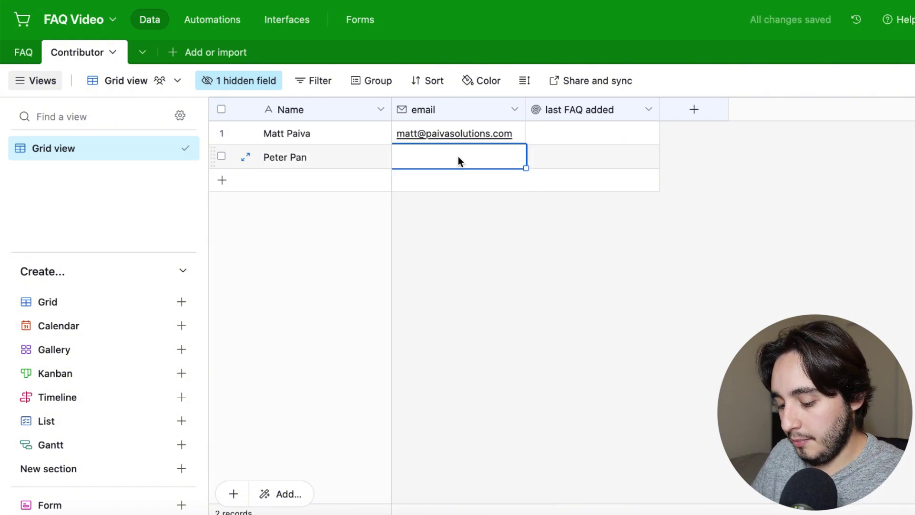
type("peter@pan.com")
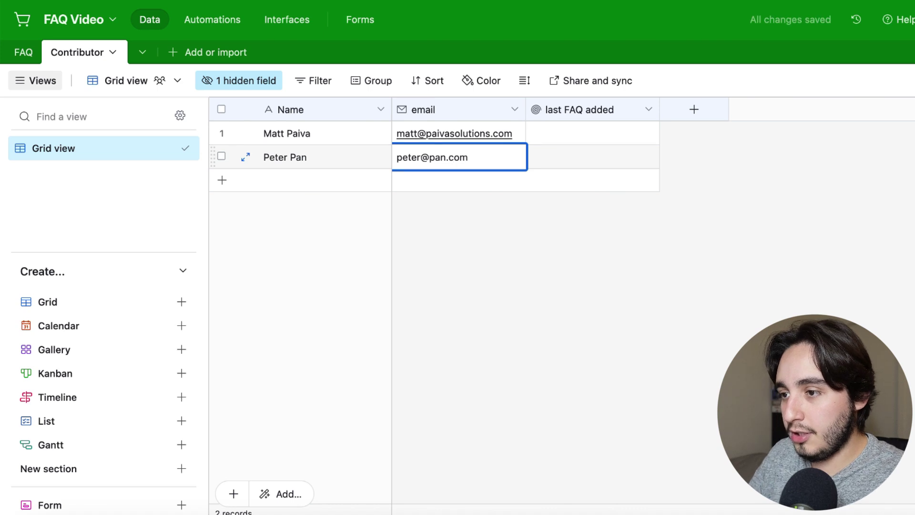
key("Escape")
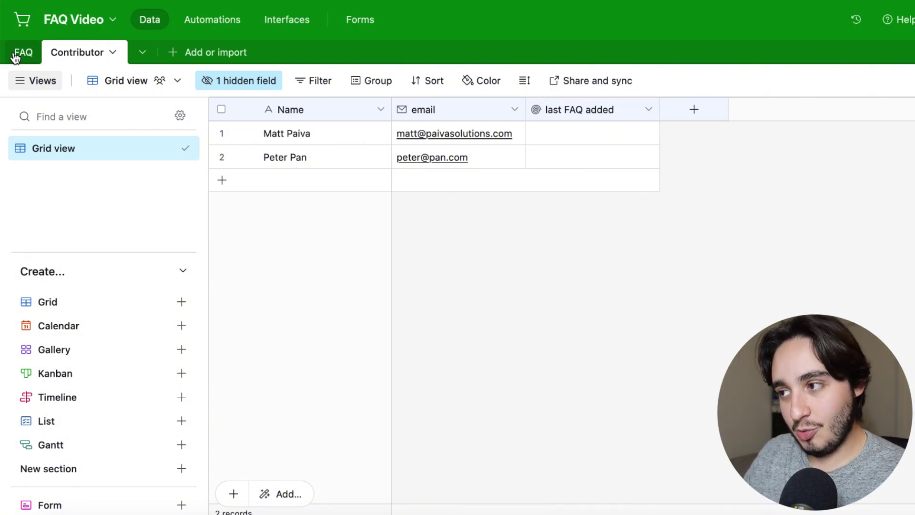
- Add an FAQ record asking 'What is your jacket made of' answered 'Our jacket is made of Legitimate leather'
left_click(20, 53)
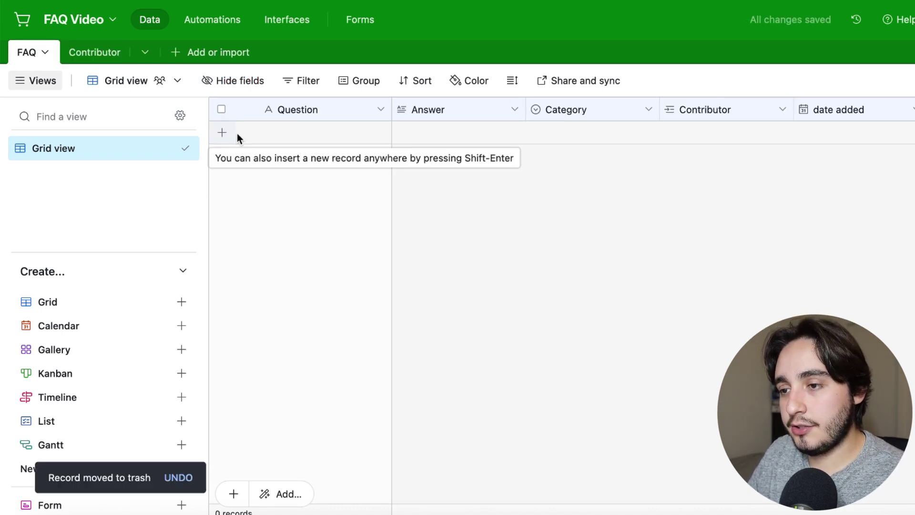
left_click(236, 133)
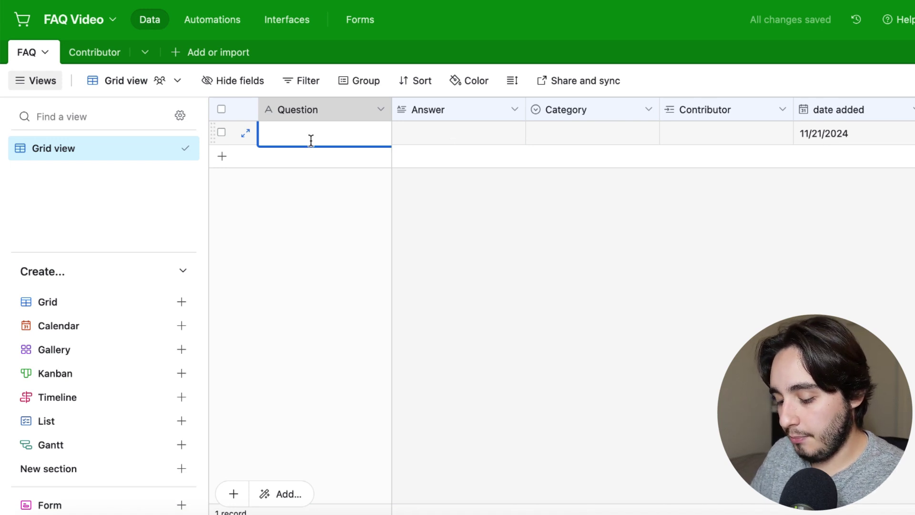
type("What is your ")
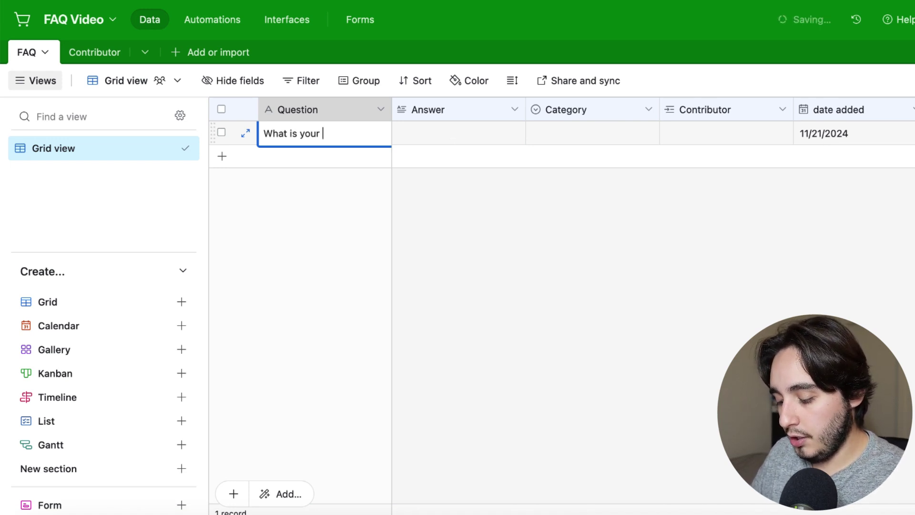
type("jacket made of")
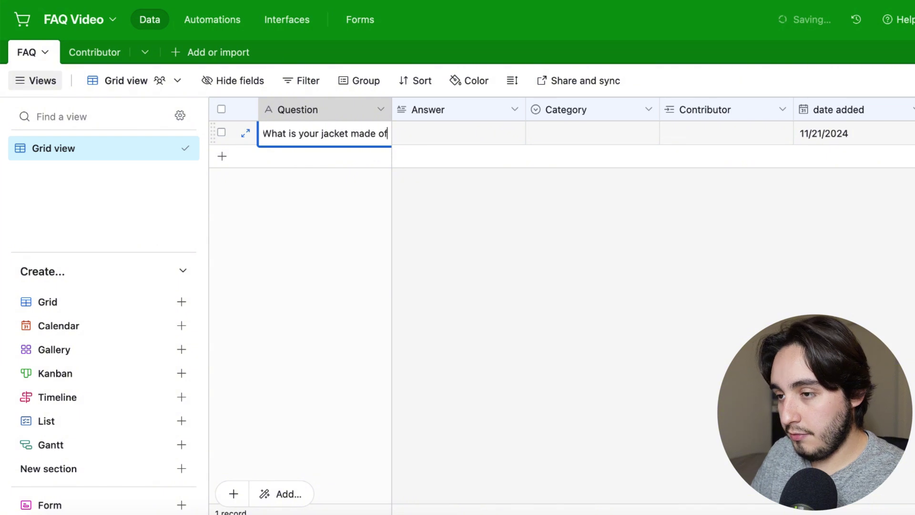
left_click(465, 133)
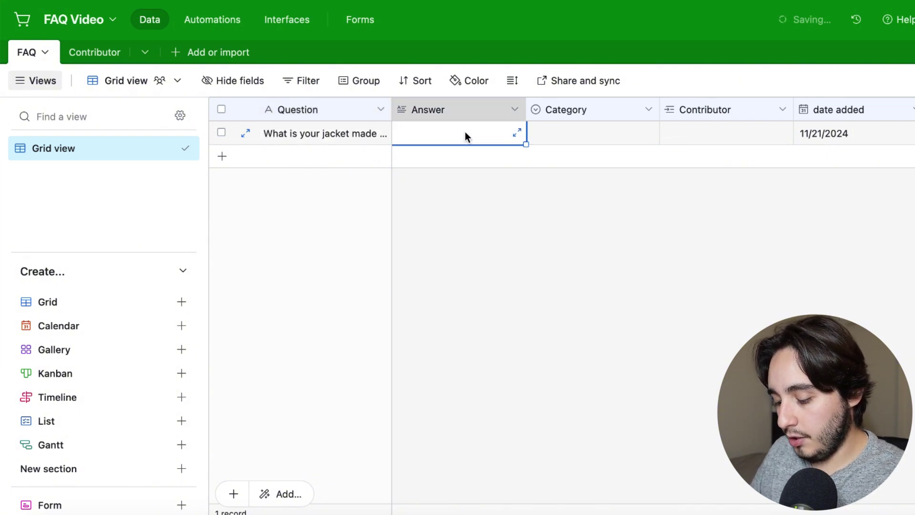
type("Our jacket is m")
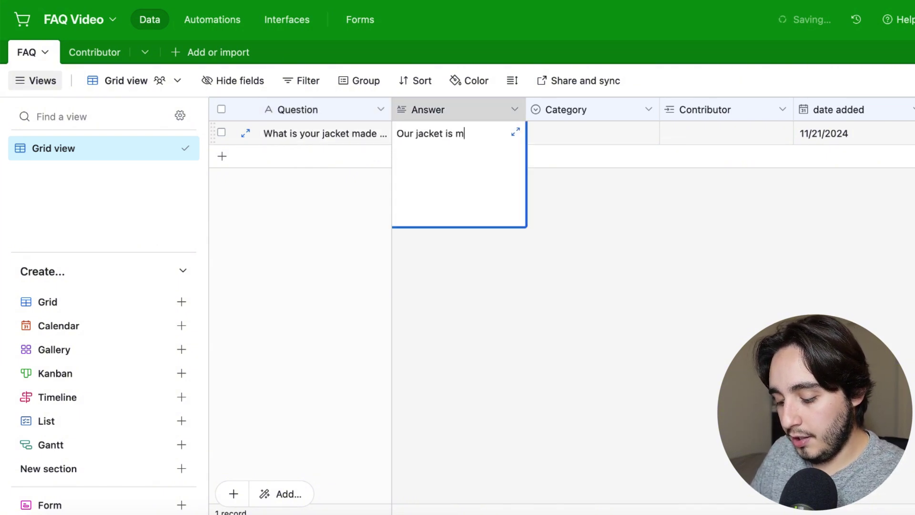
type("ade of Legitimate")
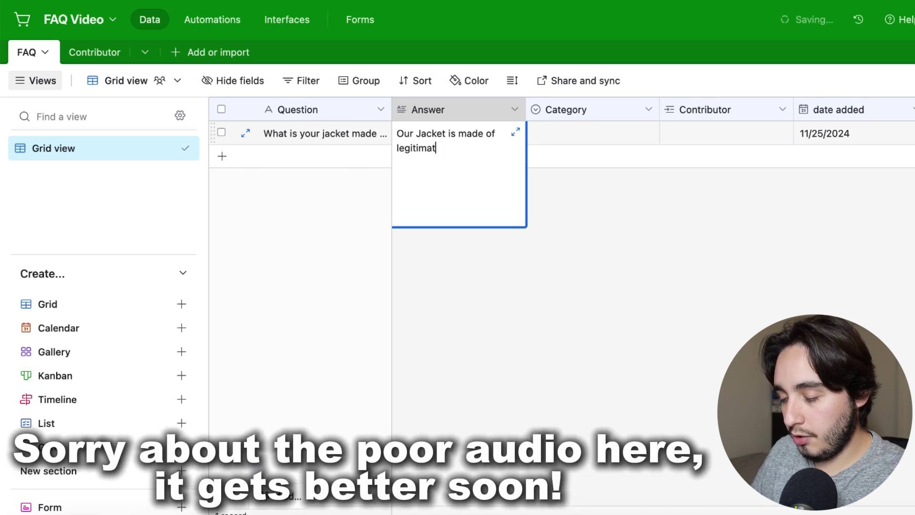
type("e leather")
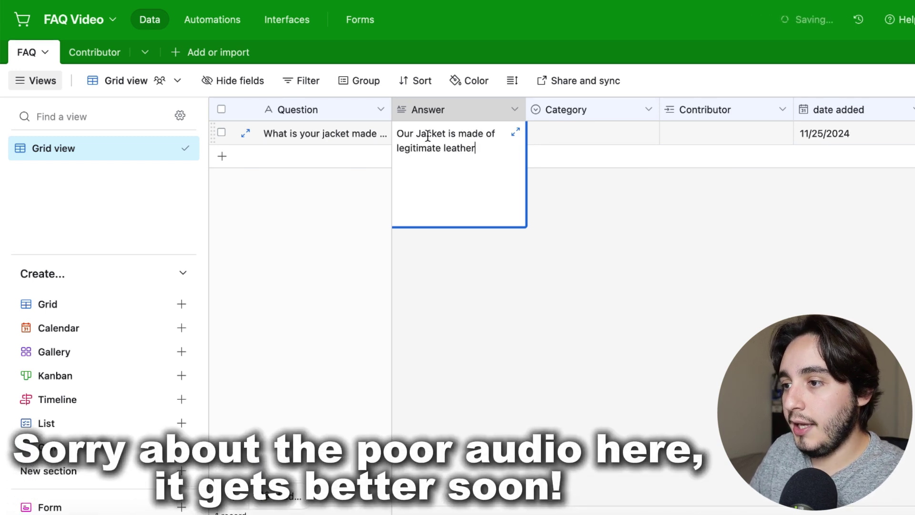
- Set the record's Category to Product and link the matching contributor
left_click(588, 143)
left_click(649, 134)
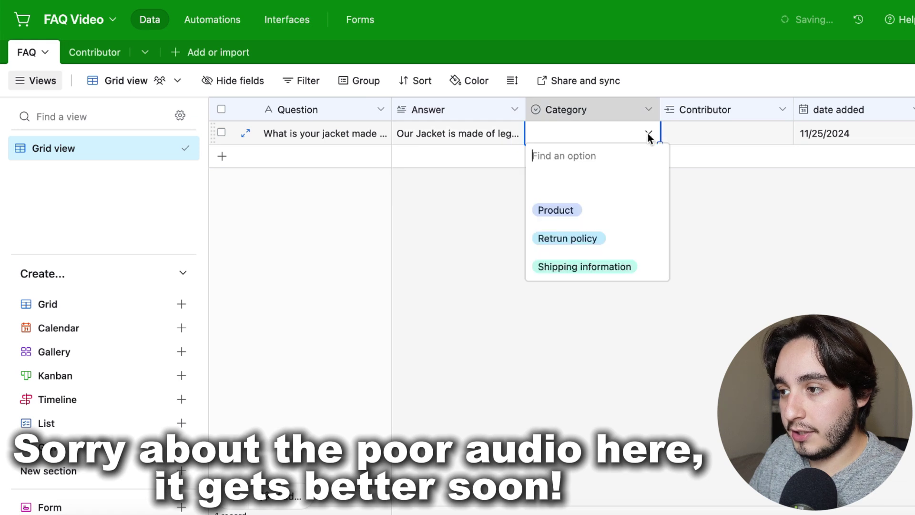
left_click(590, 208)
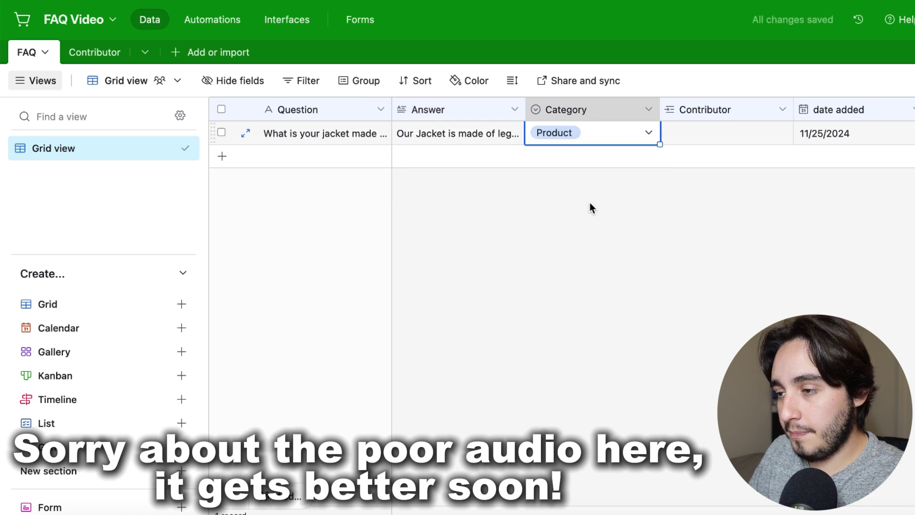
left_click(720, 138)
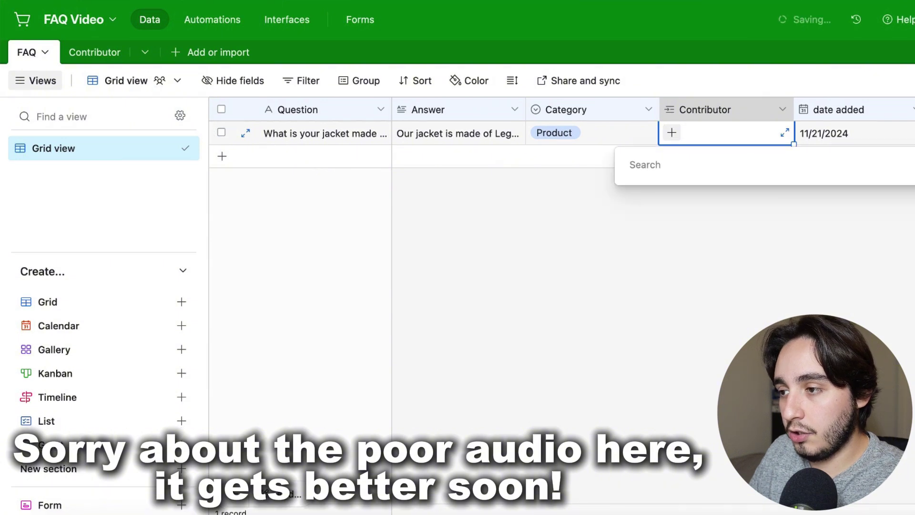
type("pe")
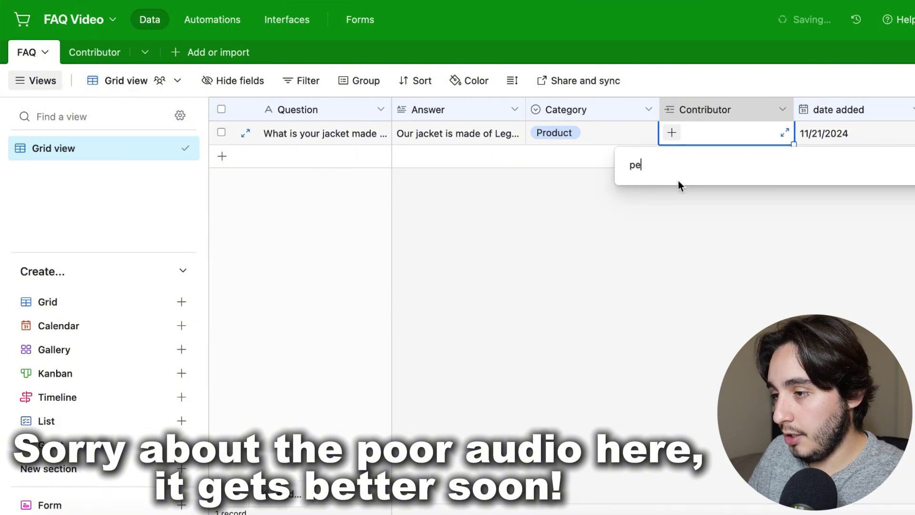
type("ter")
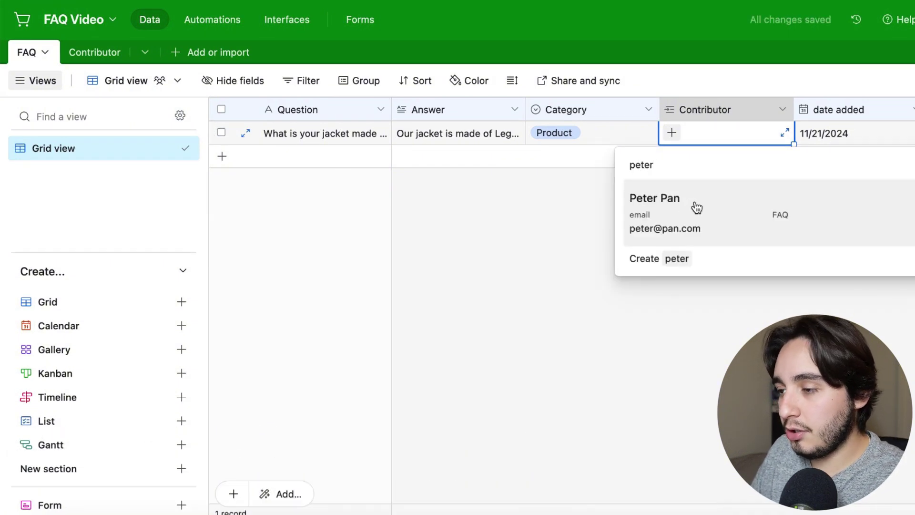
left_click(696, 207)
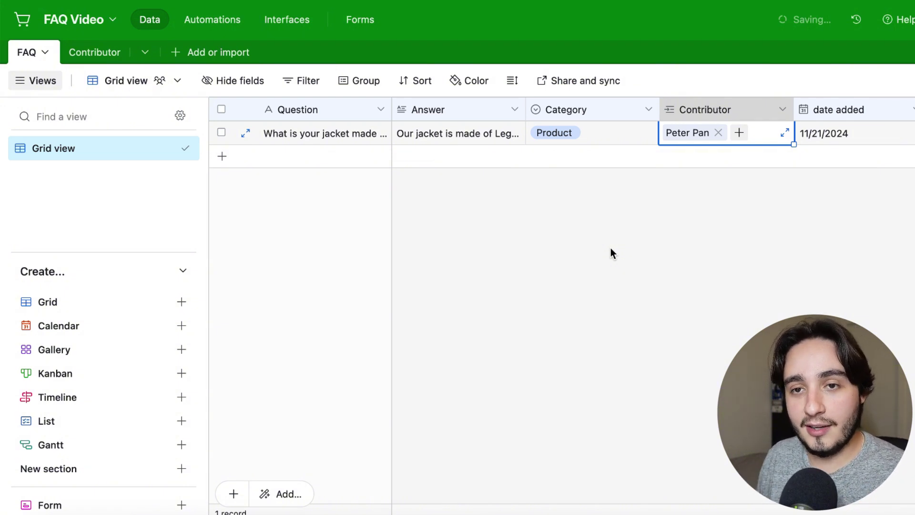
key("Escape")
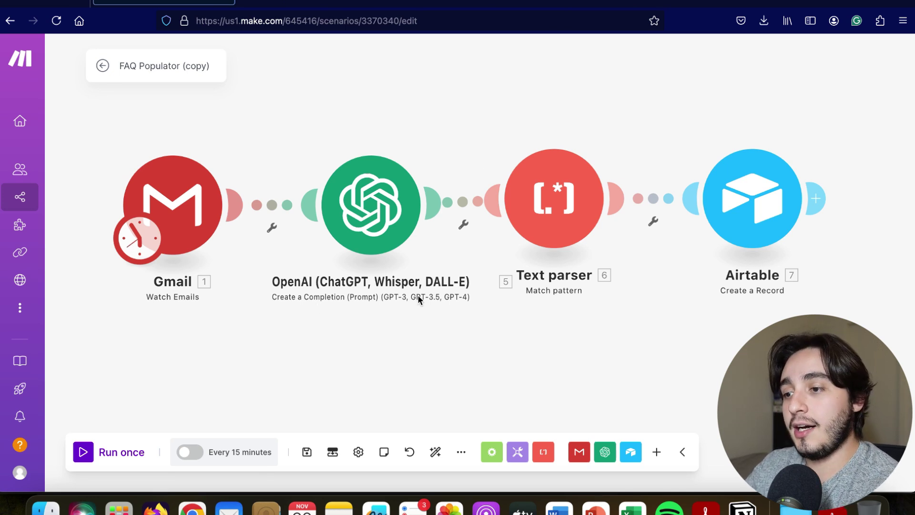
- Review the Gmail Watch Emails settings: INBOX, all emails, maximum 1 result
left_click(170, 239)
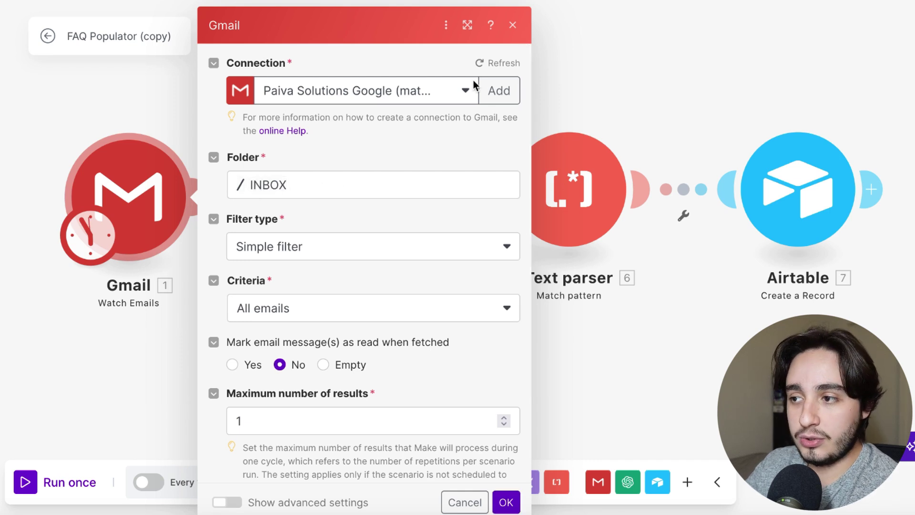
scroll(495, 86, "down", 1)
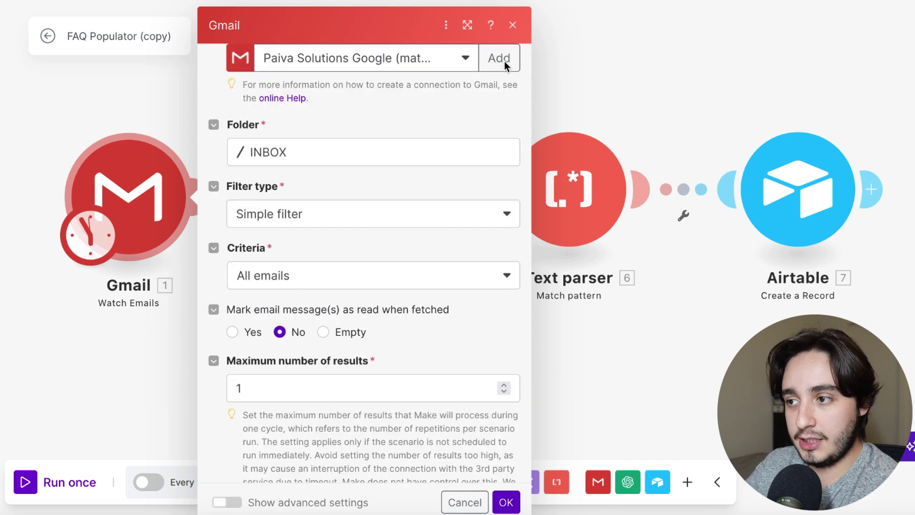
- Close the Gmail panel, then review the OpenAI user message prompt's example question and answer and save
left_click(514, 25)
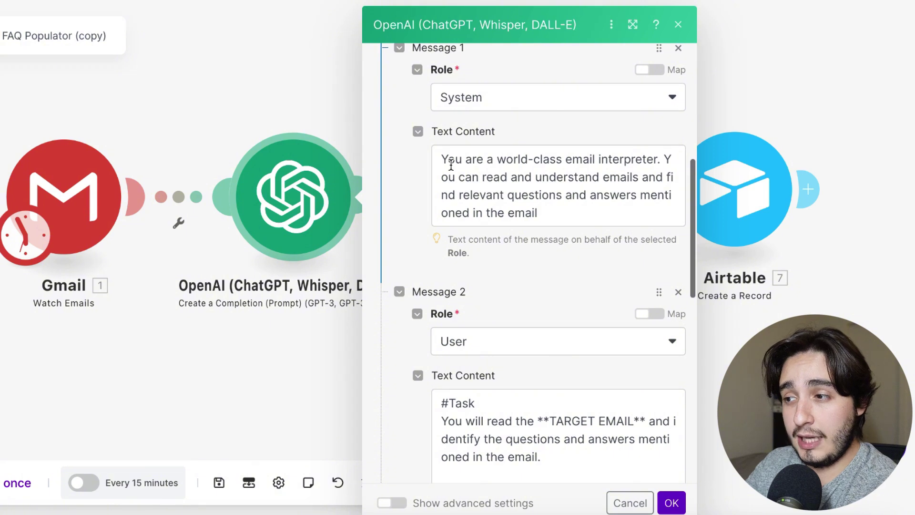
scroll(451, 165, "down", 3)
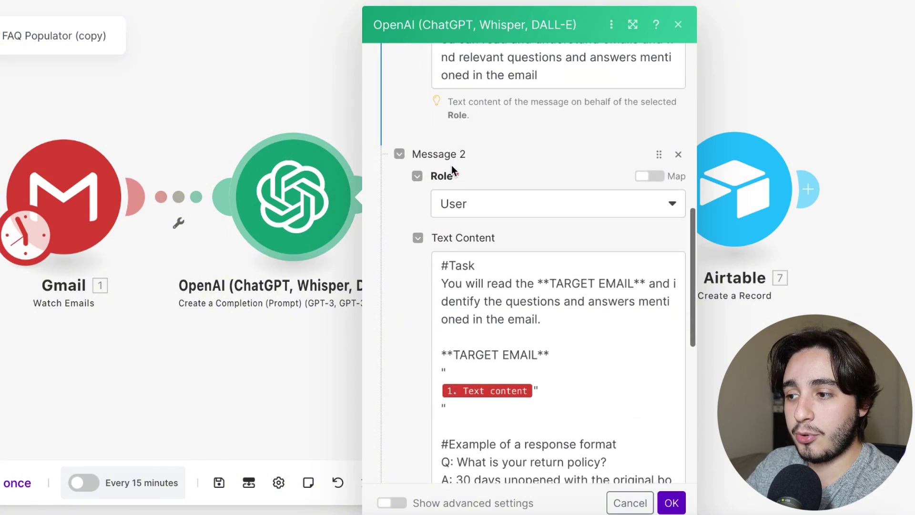
scroll(451, 165, "down", 2)
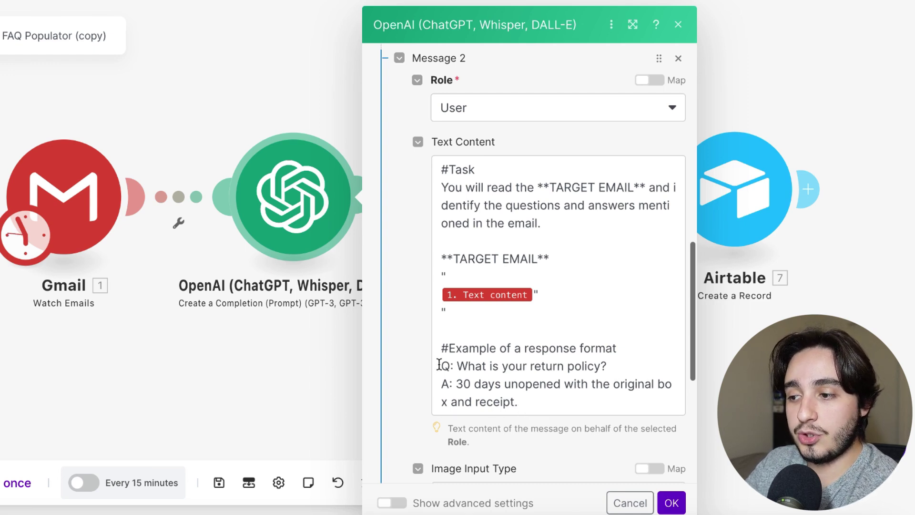
left_click(439, 365)
key("ctrl+shift+End")
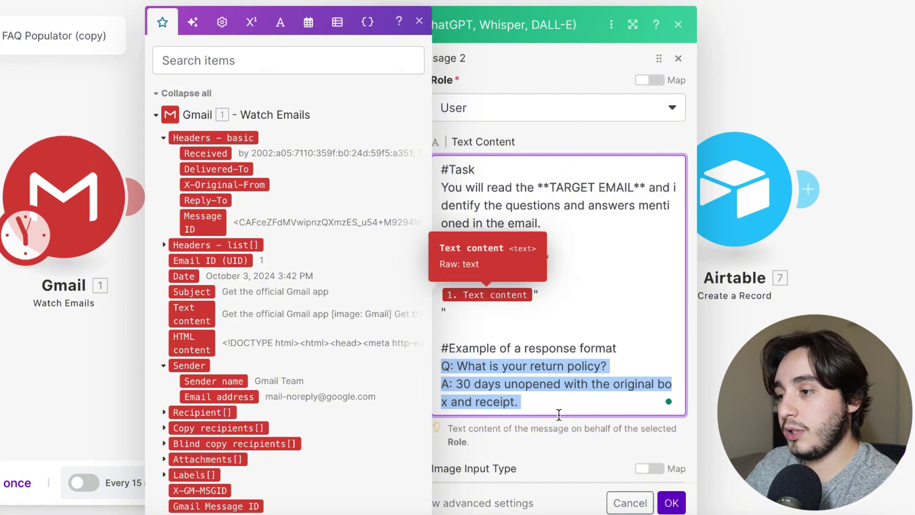
left_click(672, 504)
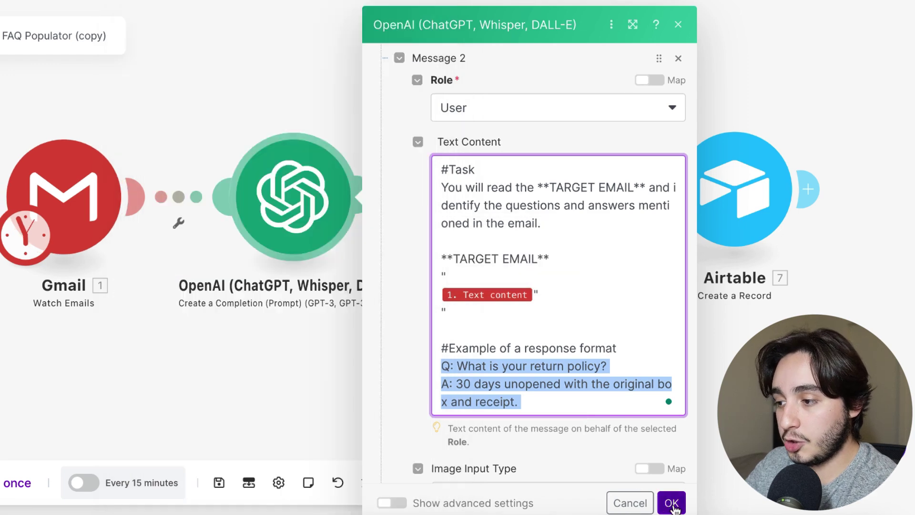
left_click(365, 238)
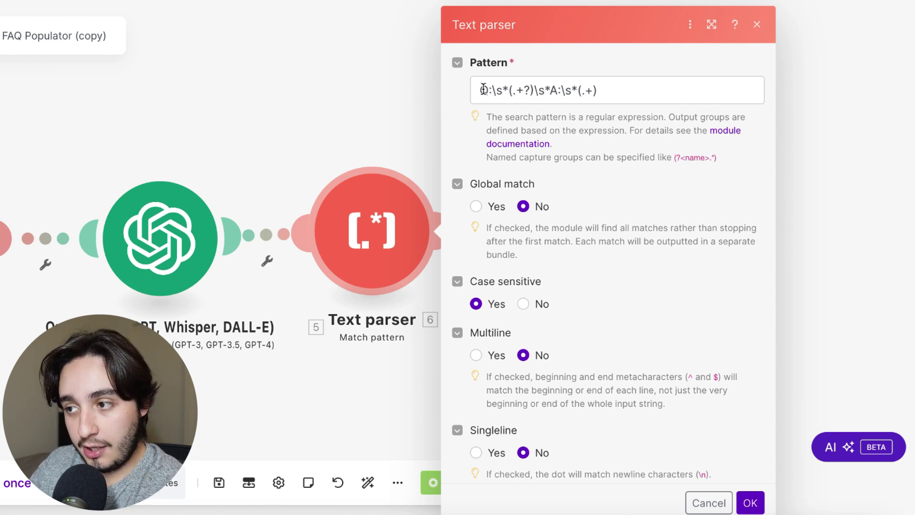
- Inspect the Text parser's regex pattern Q:\s*(.+?)\s*A:\s*(.+) and scroll through its settings
triple_click(600, 91)
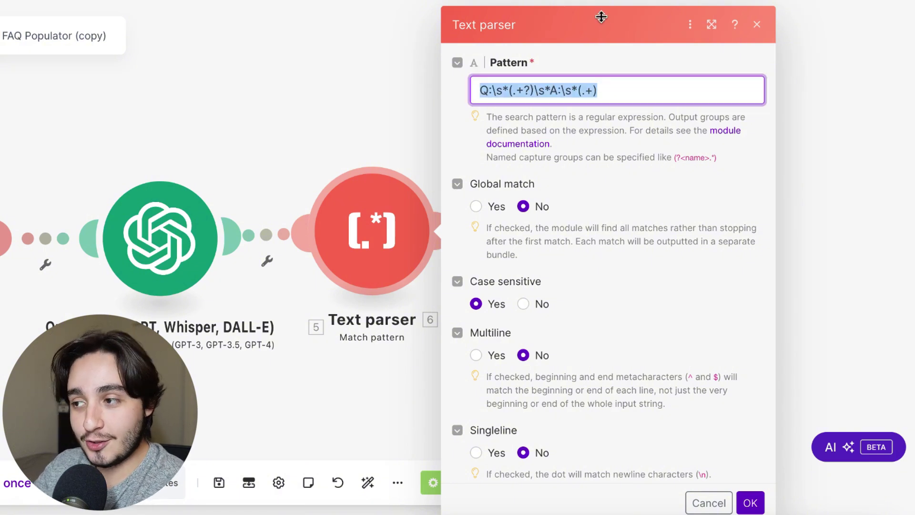
left_click(601, 90)
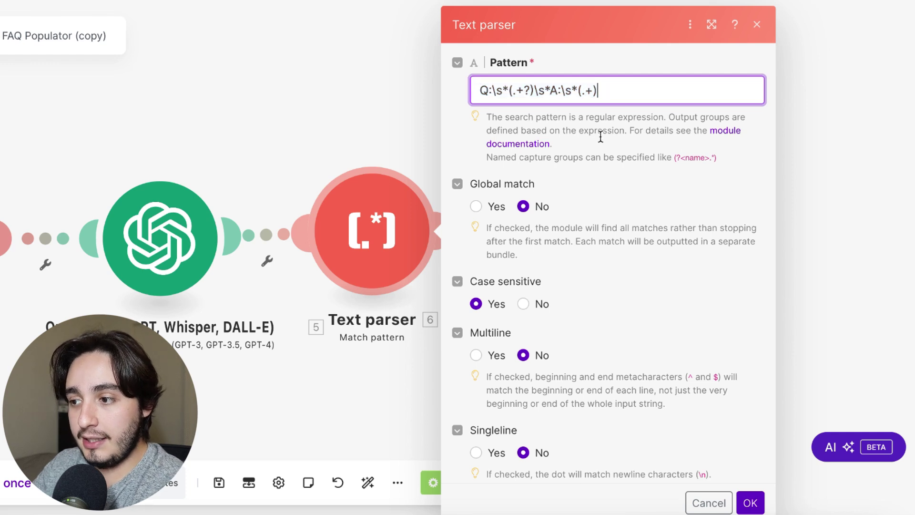
scroll(594, 201, "down", 3)
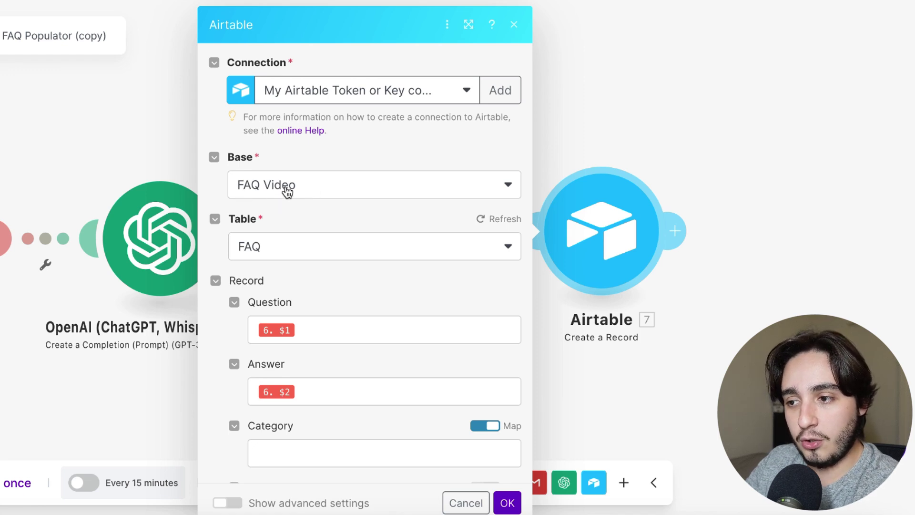
scroll(285, 187, "down", 1)
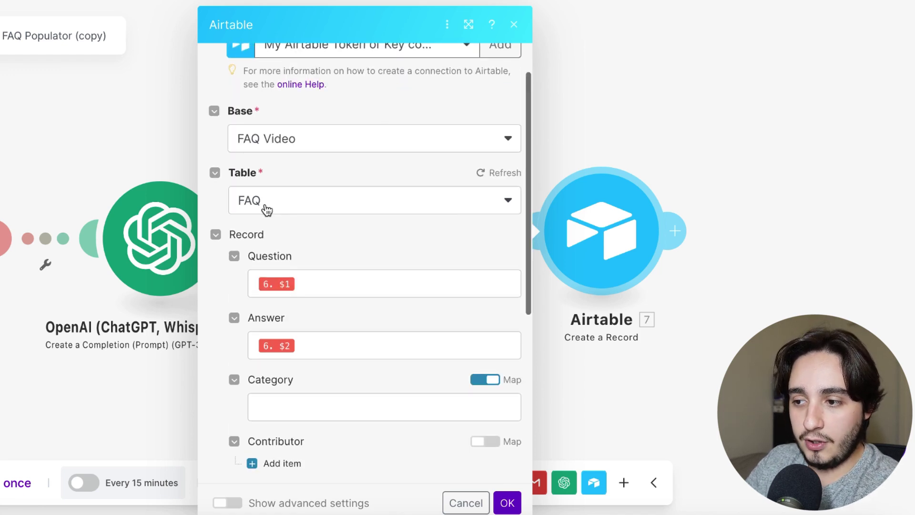
scroll(265, 210, "down", 1)
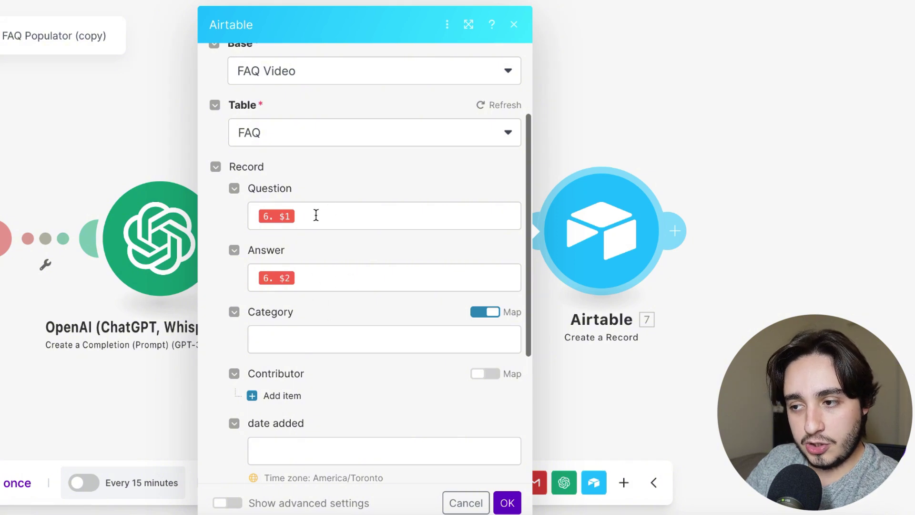
scroll(325, 216, "down", 2)
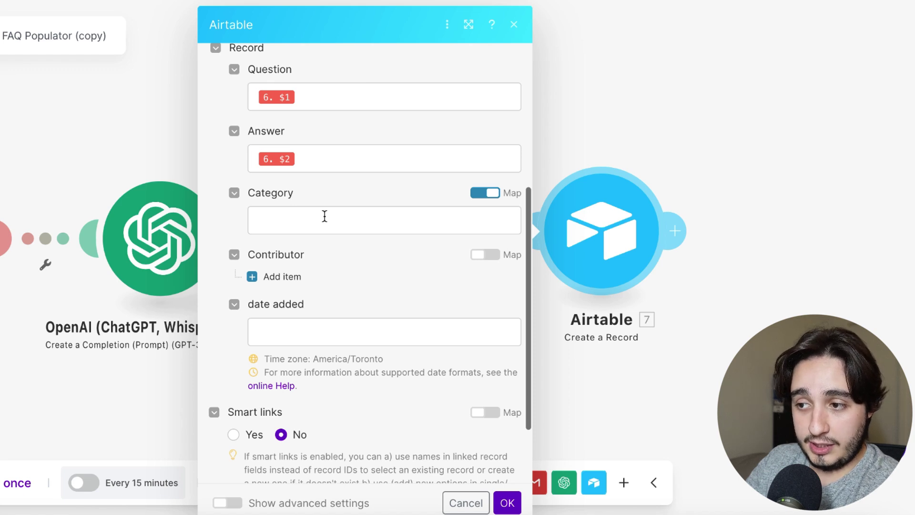
scroll(325, 216, "up", 1)
scroll(324, 216, "down", 1)
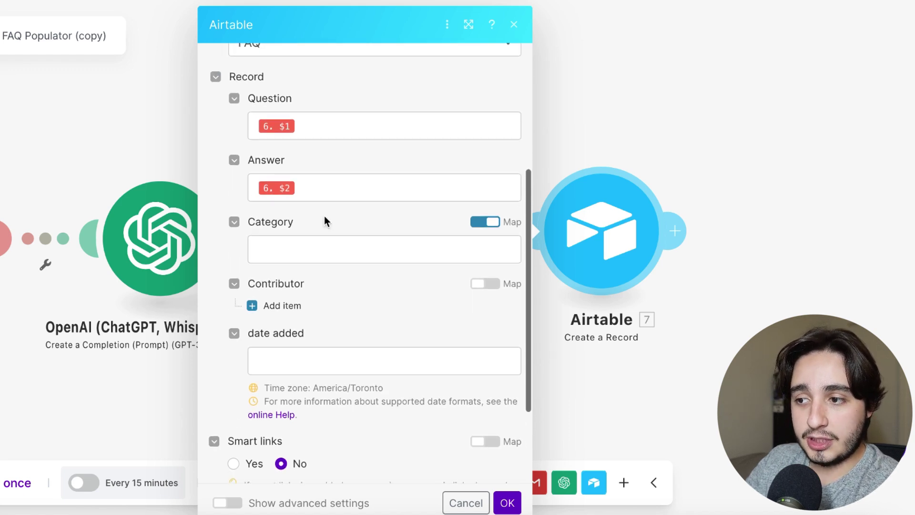
scroll(324, 217, "down", 2)
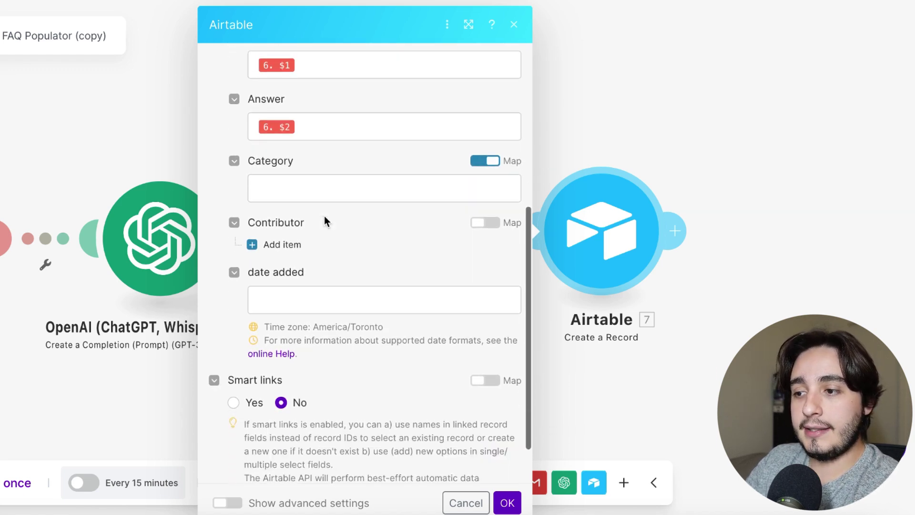